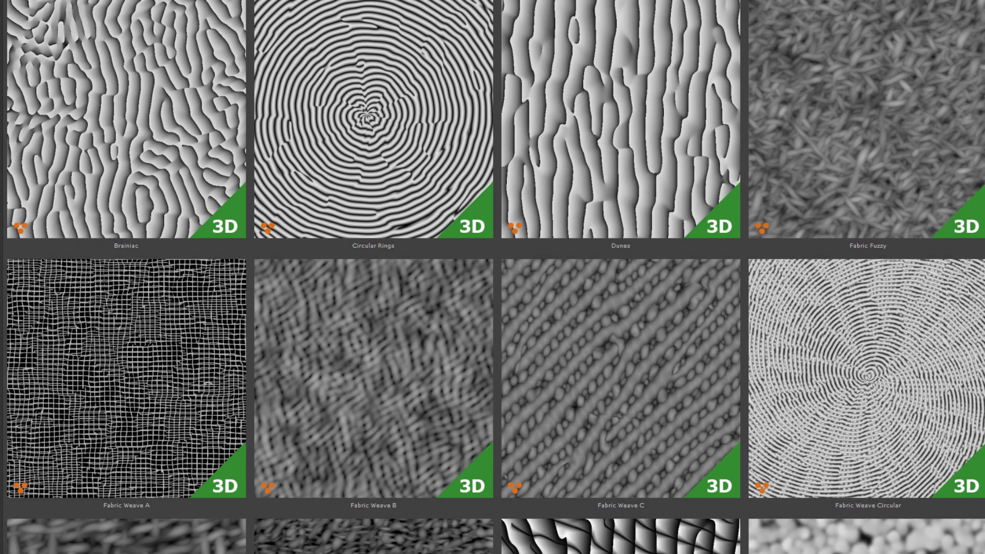
Step: Scroll down through the procedural presets shelf
scroll(492, 277, "down", 3)
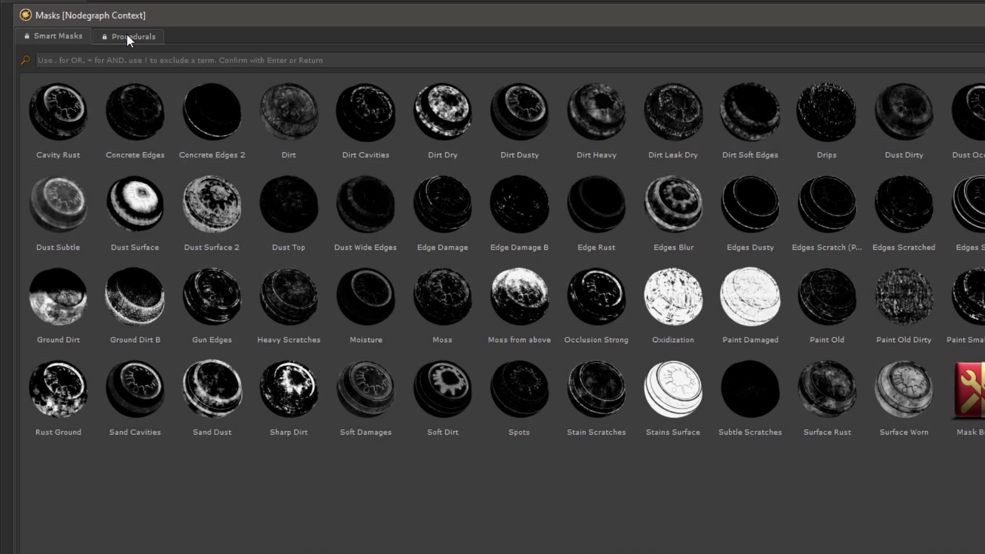
Step: Filter the Procedurals mask shelf by 'phasor' and preview the Phasor Noise presets
left_click(127, 36)
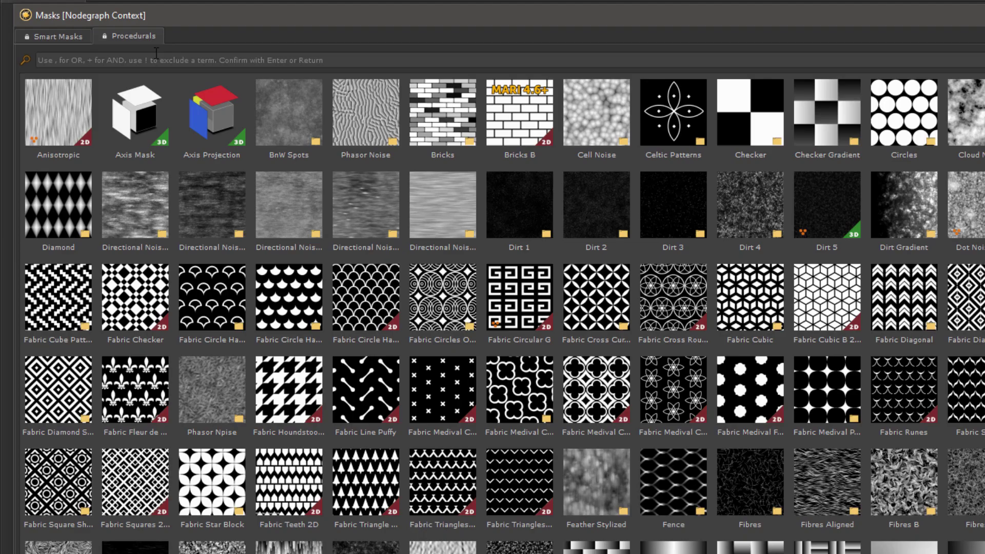
left_click(153, 65)
type("phasor")
key("Return")
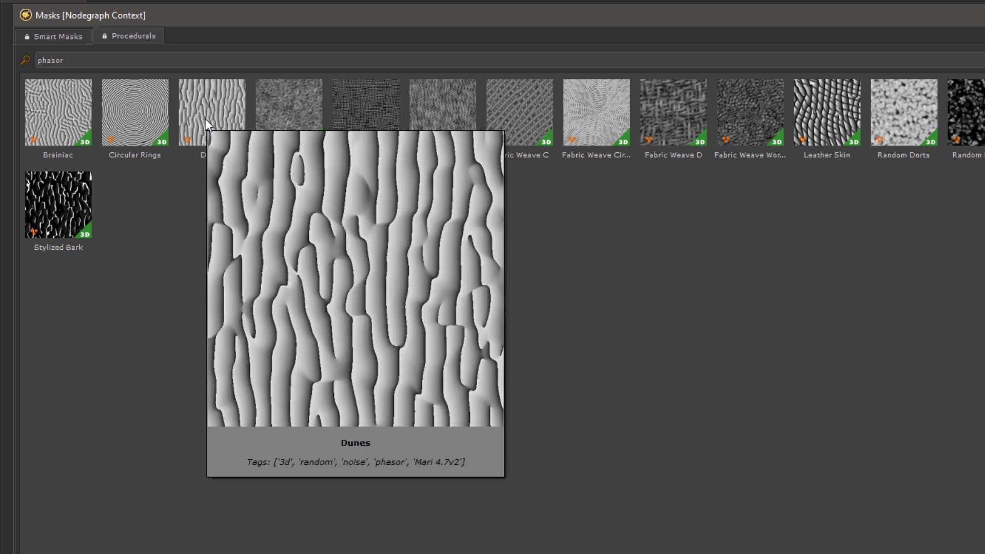
mouse_move(298, 119)
mouse_move(374, 110)
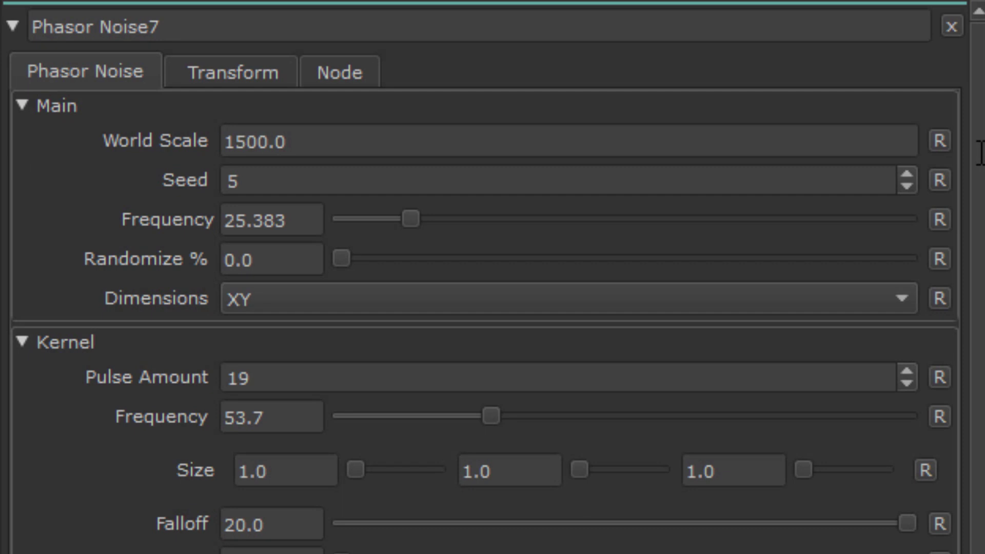
Step: Drop Kernel Falloff to 0.0, raise Pulse Amount to 14, and settle Kernel Frequency near 72
left_click_drag(979, 154, 979, 553)
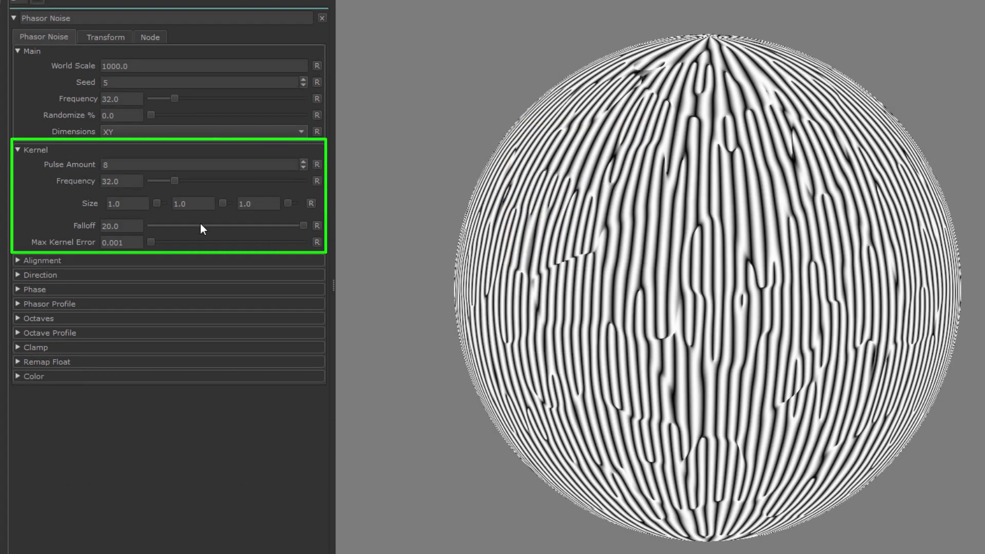
left_click_drag(306, 226, 133, 232)
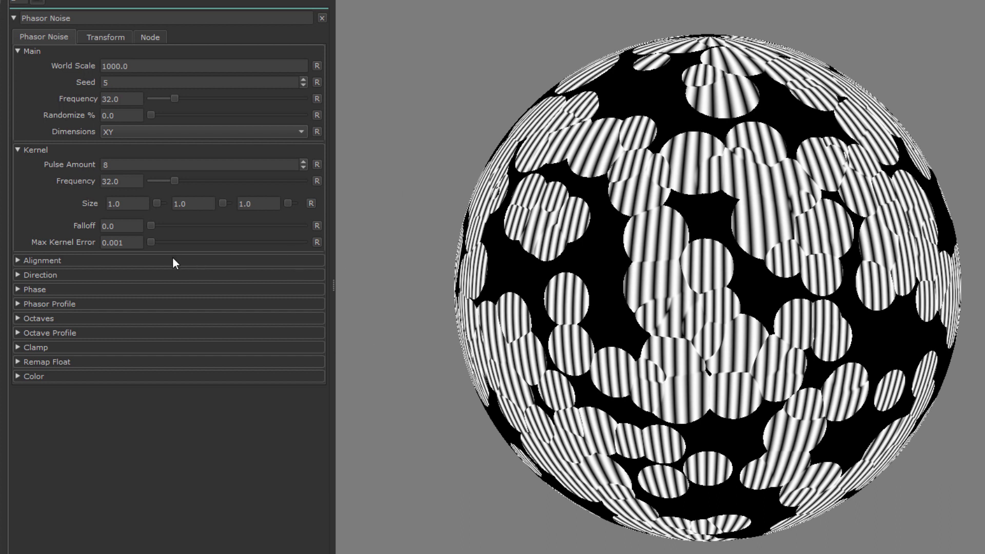
left_click(303, 162)
left_click(303, 162)
left_click(303, 162)
left_click(303, 162)
left_click(303, 161)
left_click(303, 161)
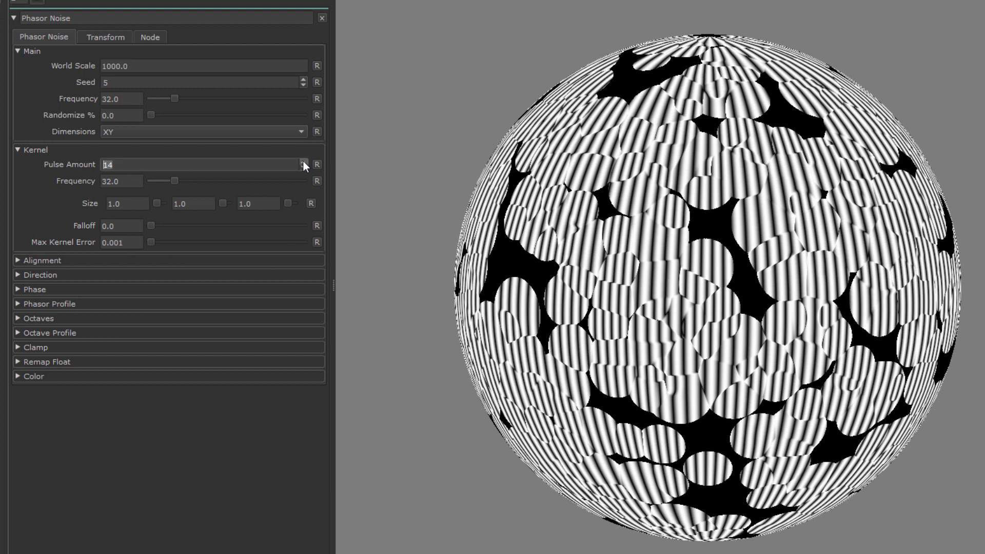
left_click_drag(174, 179, 205, 179)
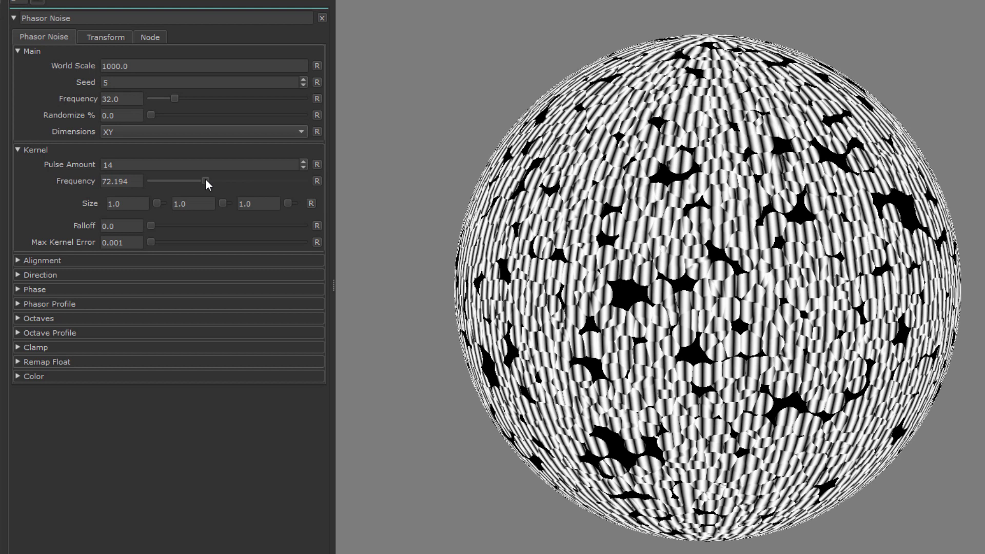
left_click_drag(205, 179, 198, 179)
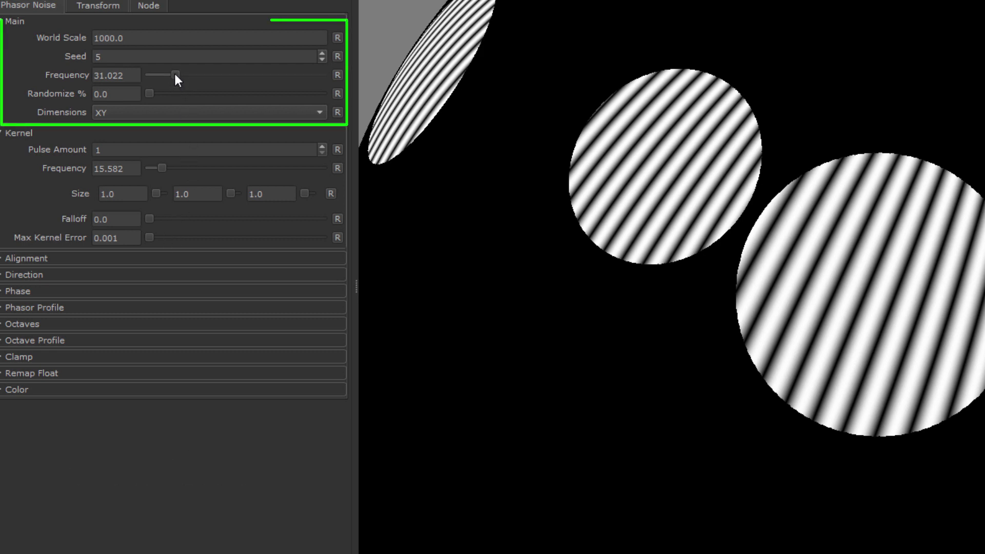
Step: Adjust the main Frequency, expand the Phase section, and start timeline playback
mouse_move(174, 75)
left_mouse_down()
mouse_move(228, 75)
mouse_move(174, 75)
left_mouse_up()
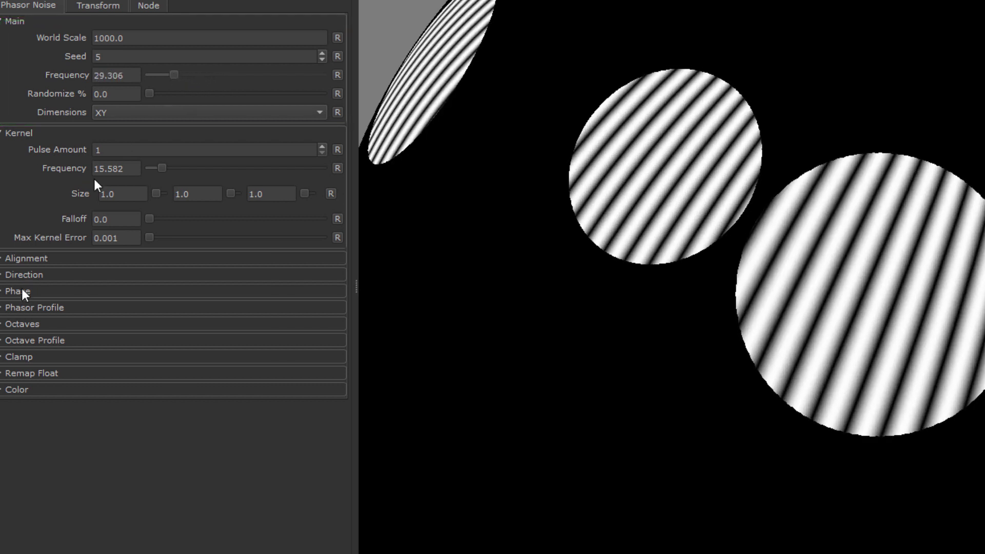
left_click(23, 290)
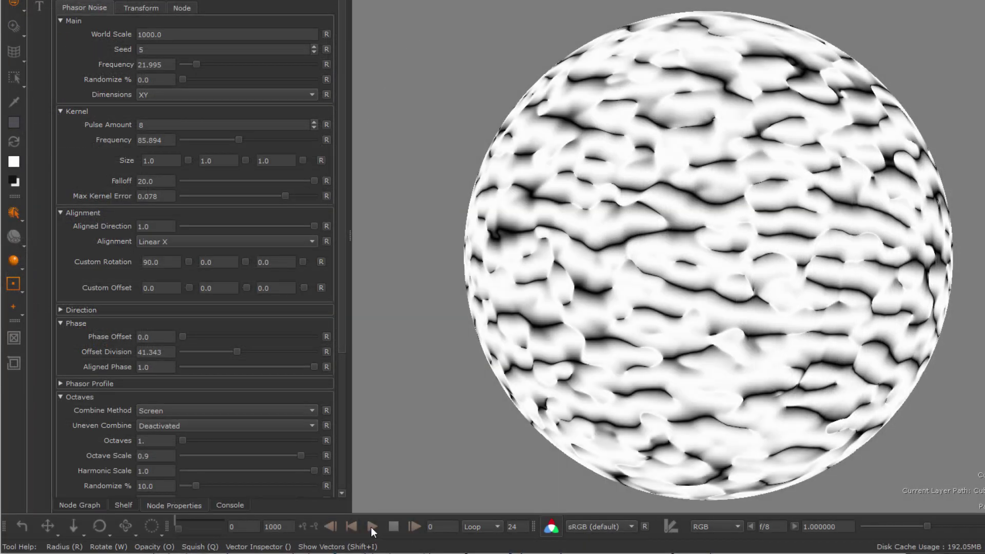
left_click(372, 527)
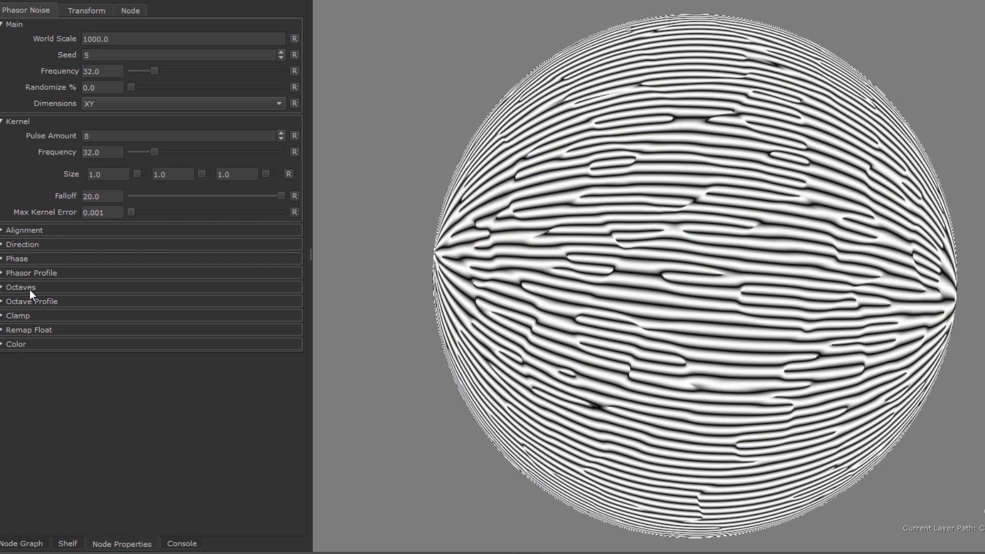
Step: Use 2 octaves combined with Screen and an Octave Rotation of 90
left_click(29, 289)
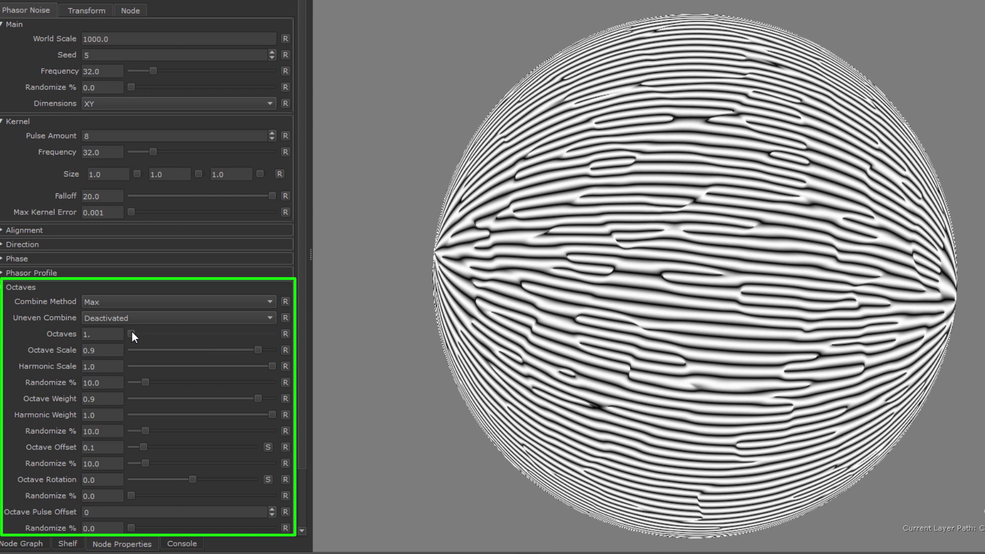
left_click_drag(131, 332, 143, 332)
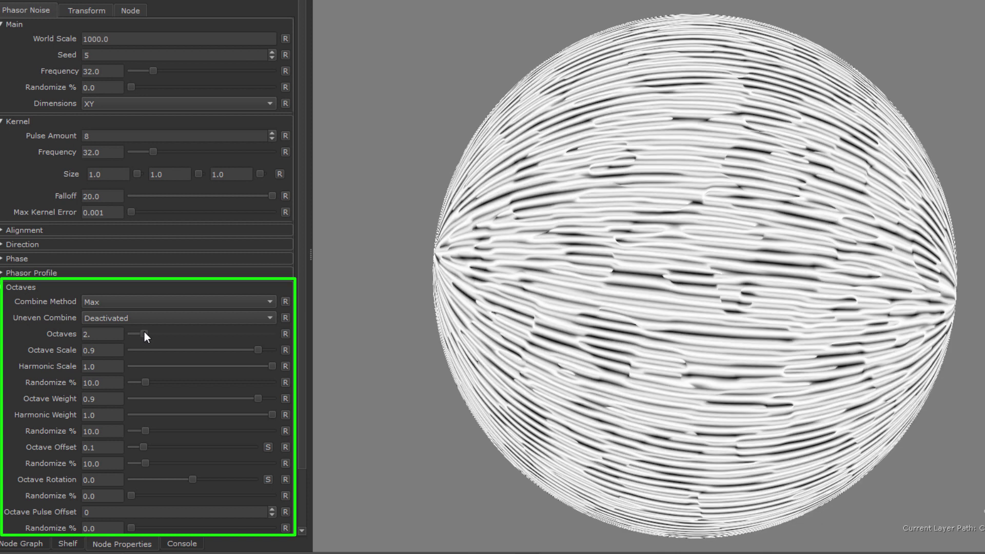
left_click(118, 302)
left_click(118, 342)
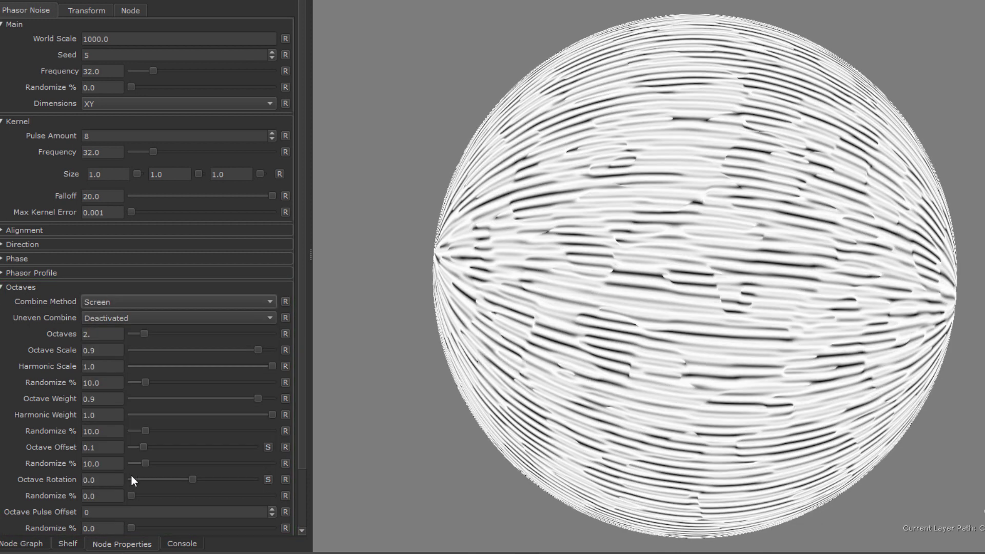
type("90.0")
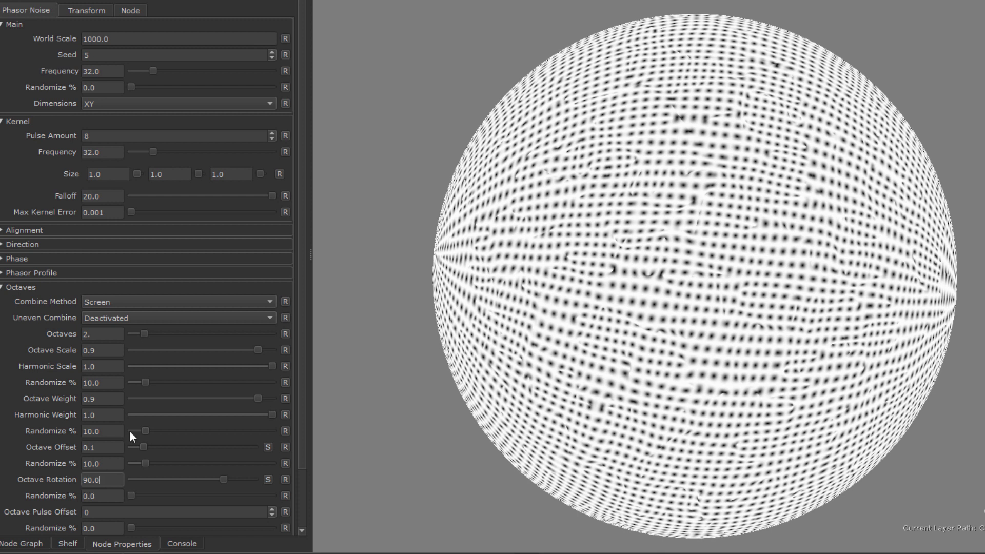
mouse_move(144, 332)
left_mouse_down()
mouse_move(197, 332)
mouse_move(138, 333)
left_mouse_up()
Step: Raise Pulse Amount to 24
left_click(270, 133)
left_click(271, 134)
left_click(271, 133)
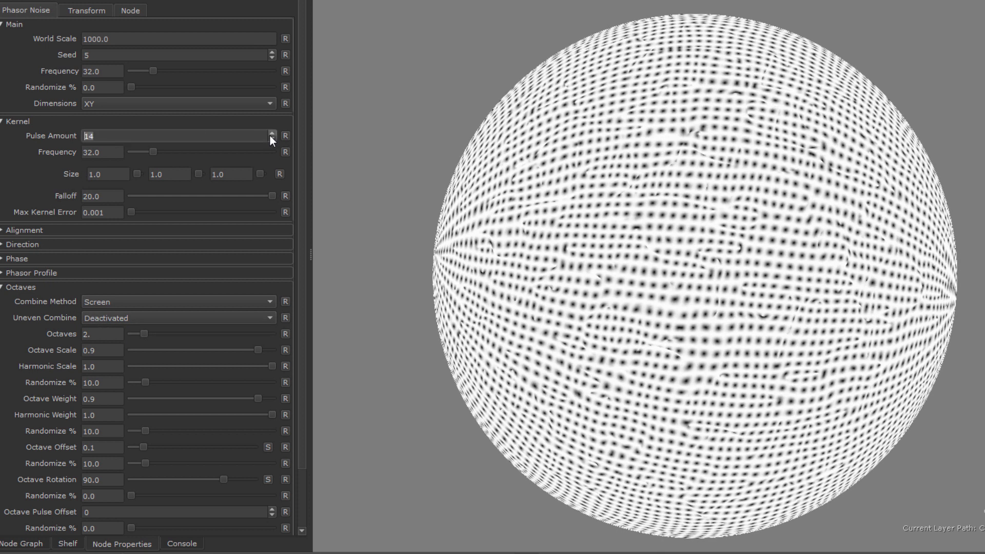
left_click(271, 133)
left_click(270, 134)
left_click(271, 134)
left_click(270, 133)
left_click(270, 133)
left_click(270, 133)
left_click(271, 134)
left_click(270, 133)
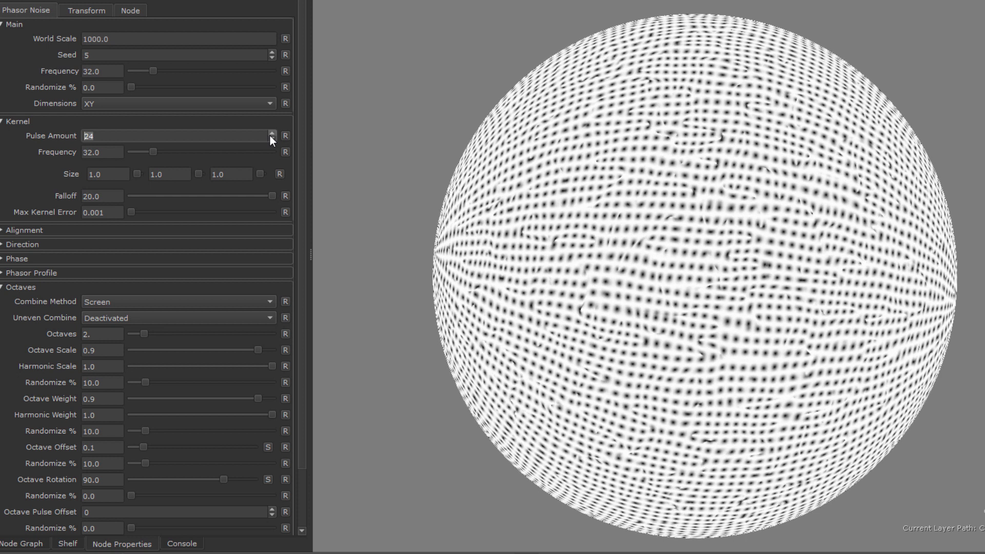
Step: Give the phasor pulses a Sawtooth profile, then a reshaped Custom curve profile
left_click(31, 273)
left_click(120, 353)
left_click(128, 391)
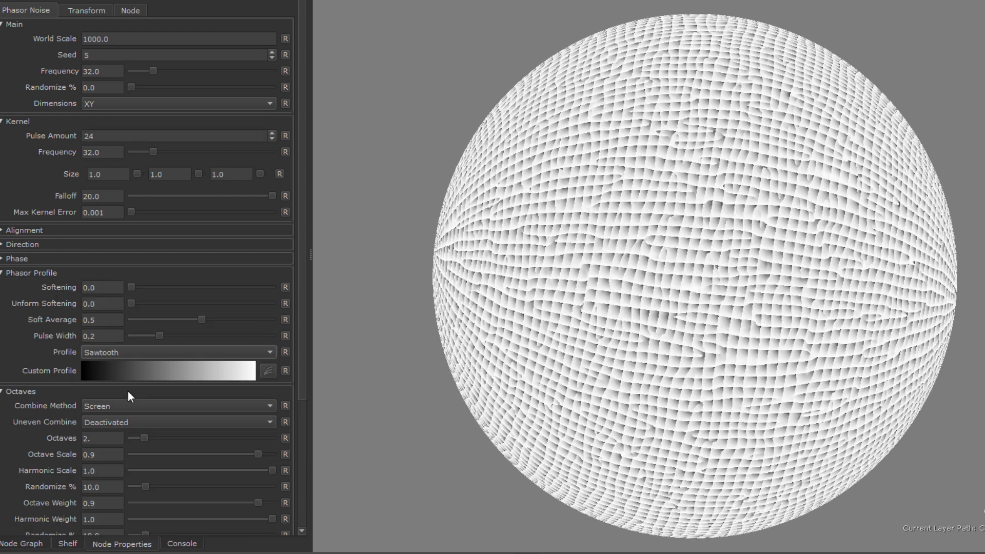
left_click(219, 352)
left_click(241, 368)
left_click(267, 370)
left_click_drag(310, 509, 313, 467)
left_click(266, 370)
left_click(16, 273)
Step: Unlink the octave profile, switch it from Cosinus to Pulse, and set Octaves to 9
left_click(15, 286)
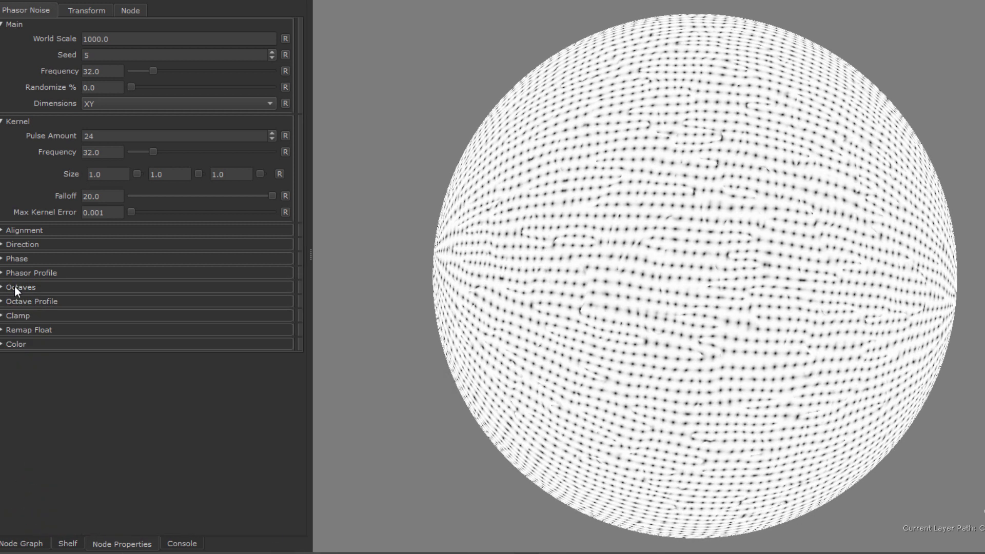
left_click(16, 301)
left_click(85, 313)
left_click(165, 393)
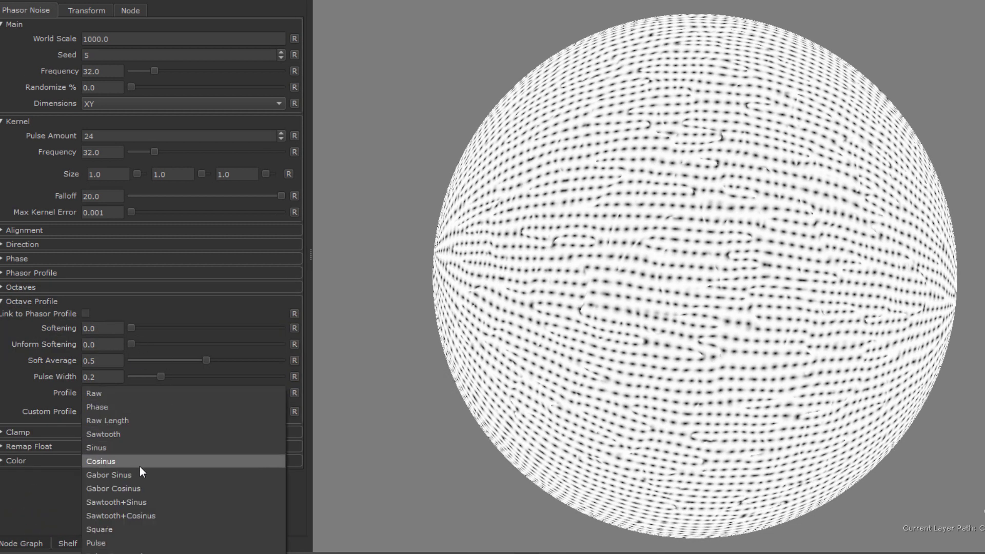
left_click(139, 466)
left_click(134, 393)
left_click(134, 473)
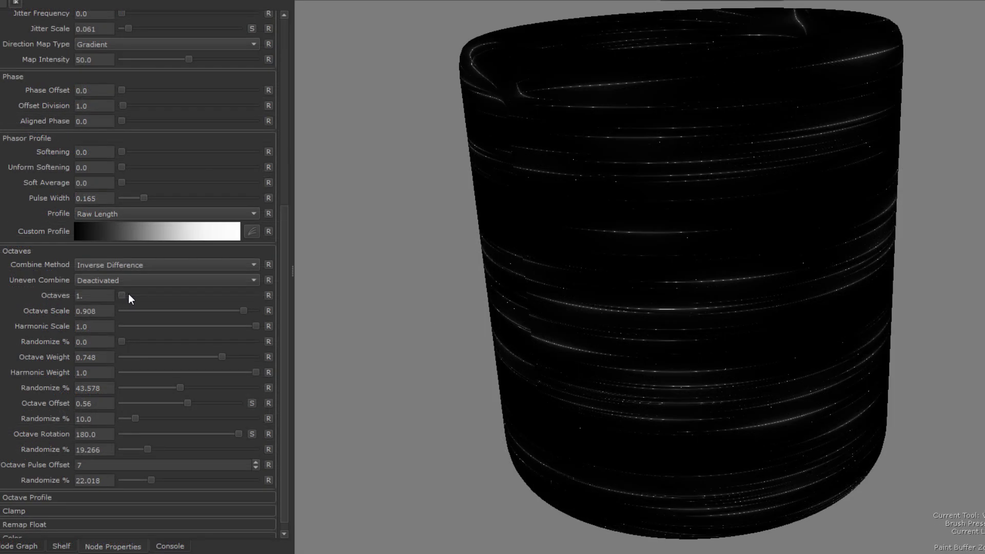
left_click_drag(128, 293, 267, 293)
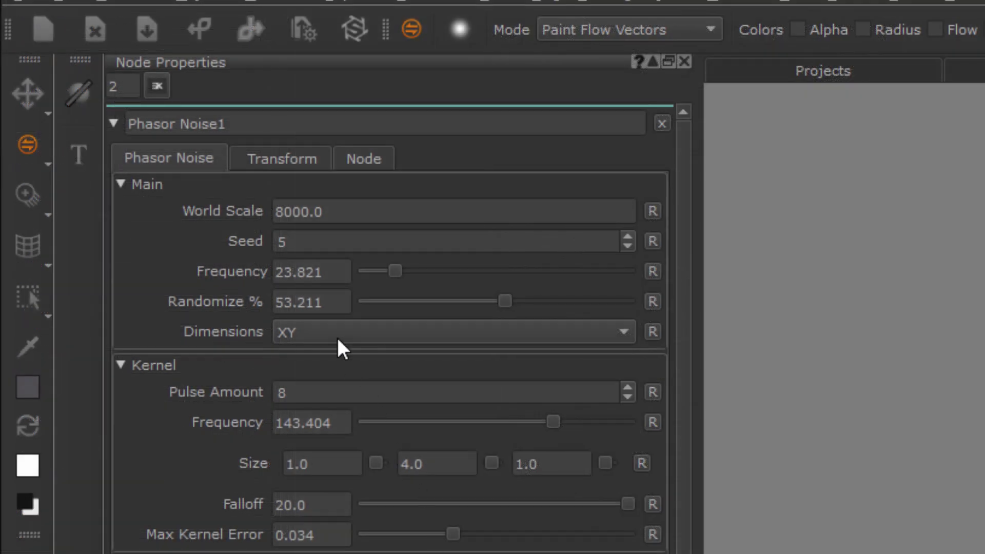
Step: Switch noise Dimensions to XYZ and then back to XY
left_click(337, 336)
left_click(366, 357)
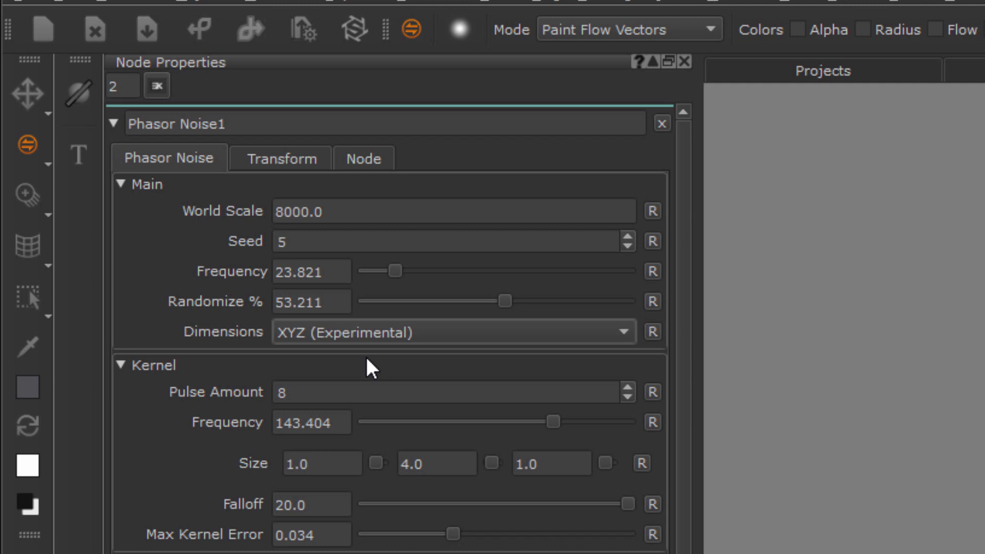
left_click(371, 334)
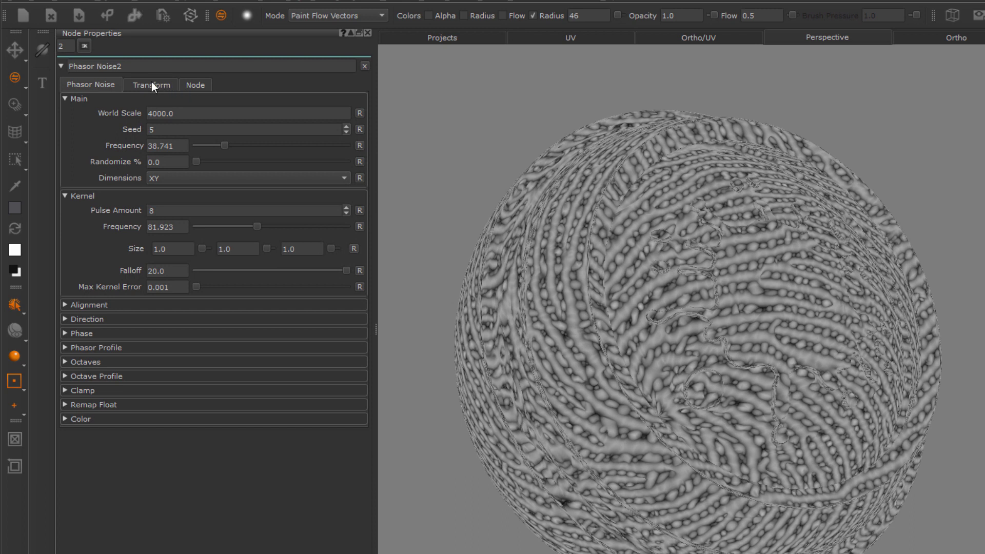
Step: Enable UV Space projection in the Transform settings, keeping Dimensions at XY
left_click(152, 85)
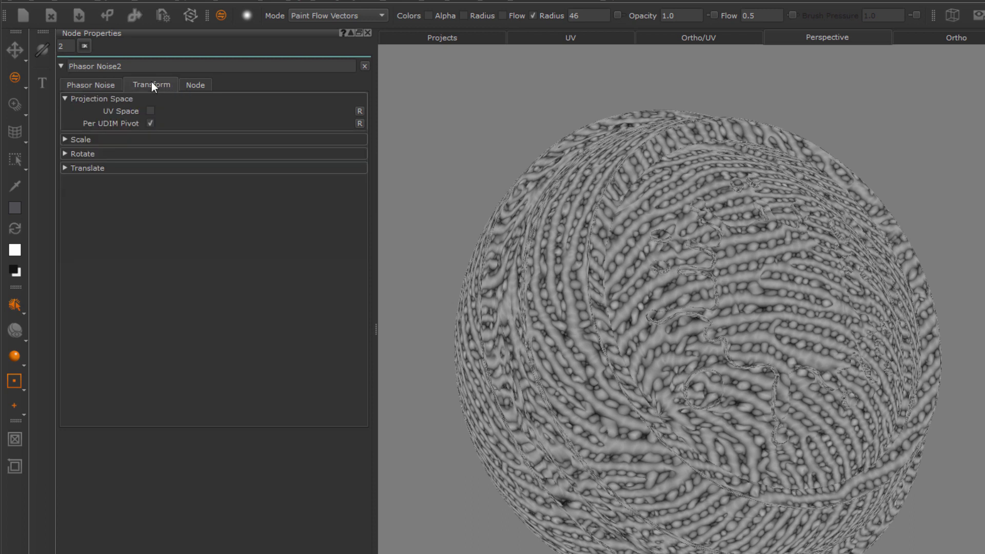
left_click(151, 111)
left_click(103, 85)
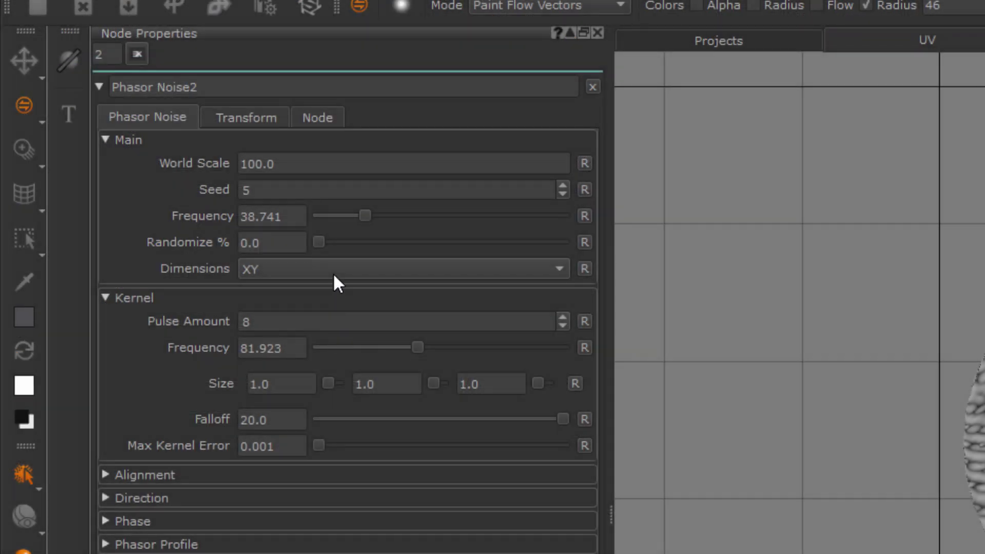
left_click(334, 276)
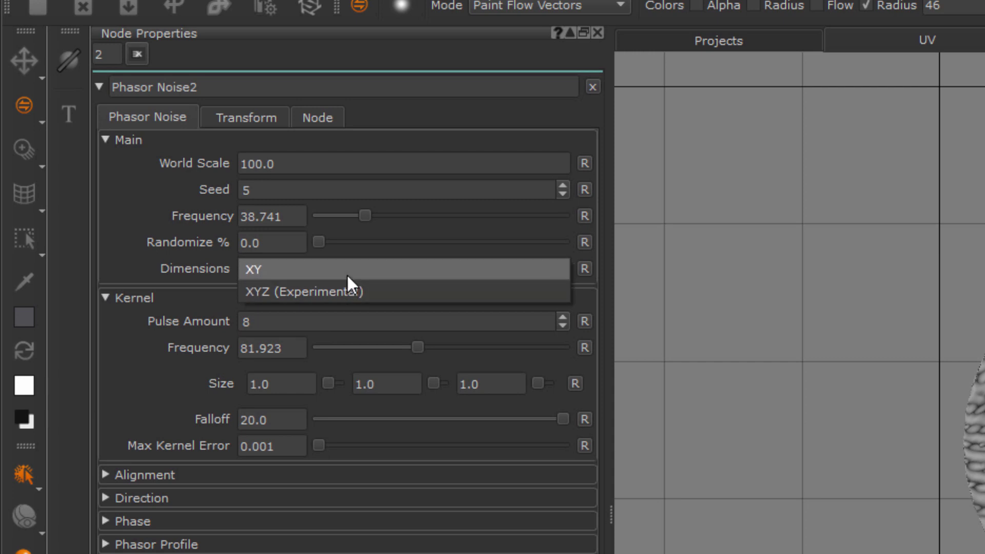
left_click(347, 275)
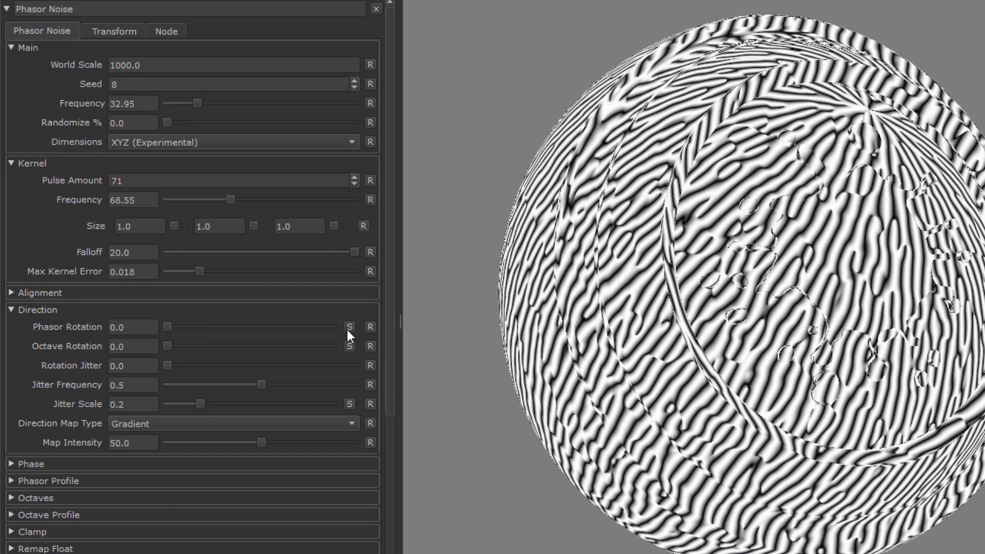
Step: Split Phasor Rotation per axis, setting the second axis to 50 and the third to 100
mouse_move(347, 329)
left_click(346, 327)
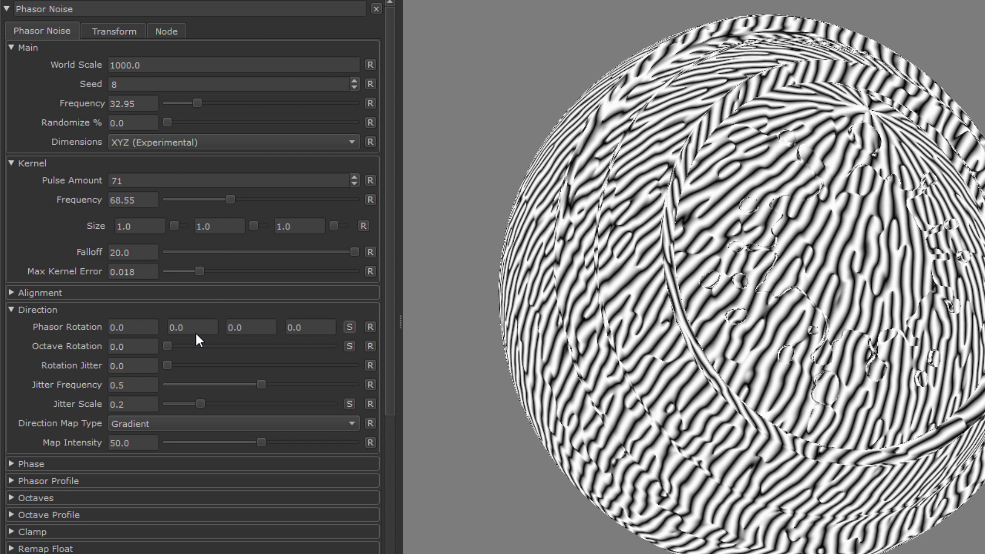
left_click(171, 327)
type("50")
key("Return")
left_click(245, 329)
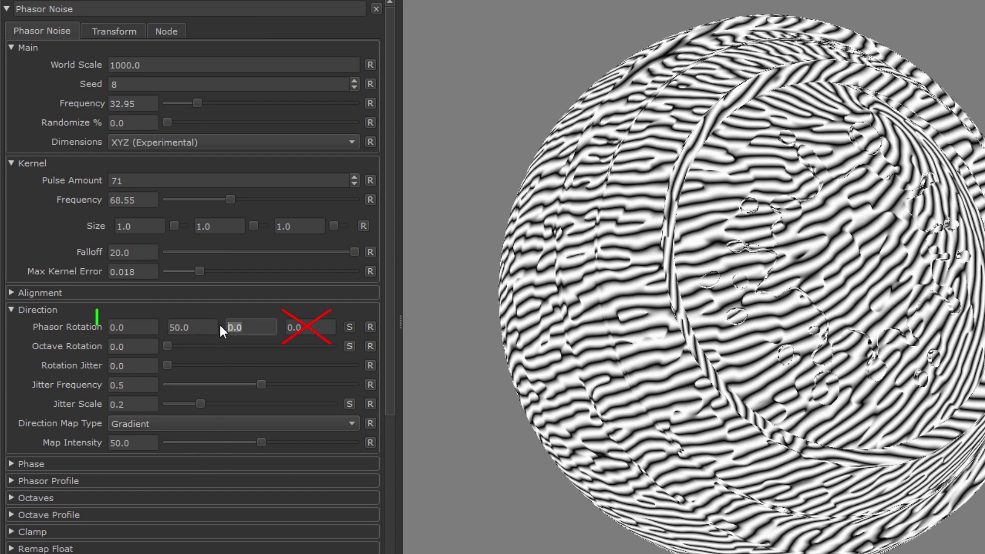
type("100")
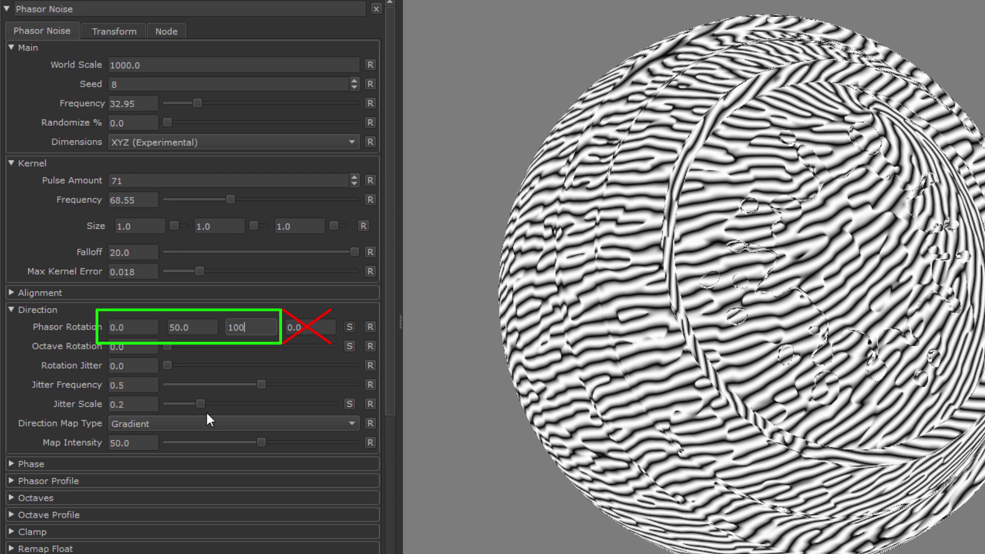
key("Return")
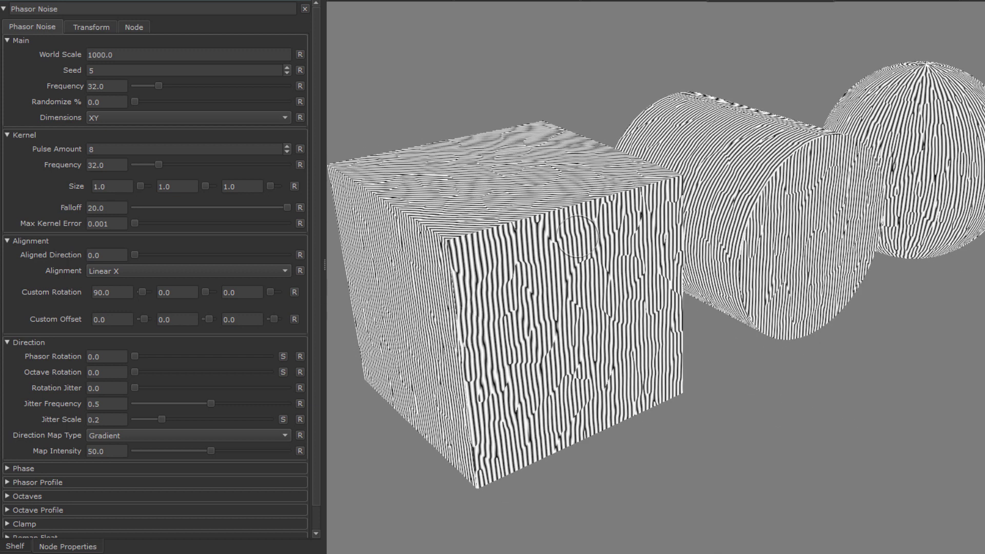
Step: Switch Dimensions to XYZ (Experimental) and view the cube and cylinders
middle_click_drag(464, 95, 472, 95)
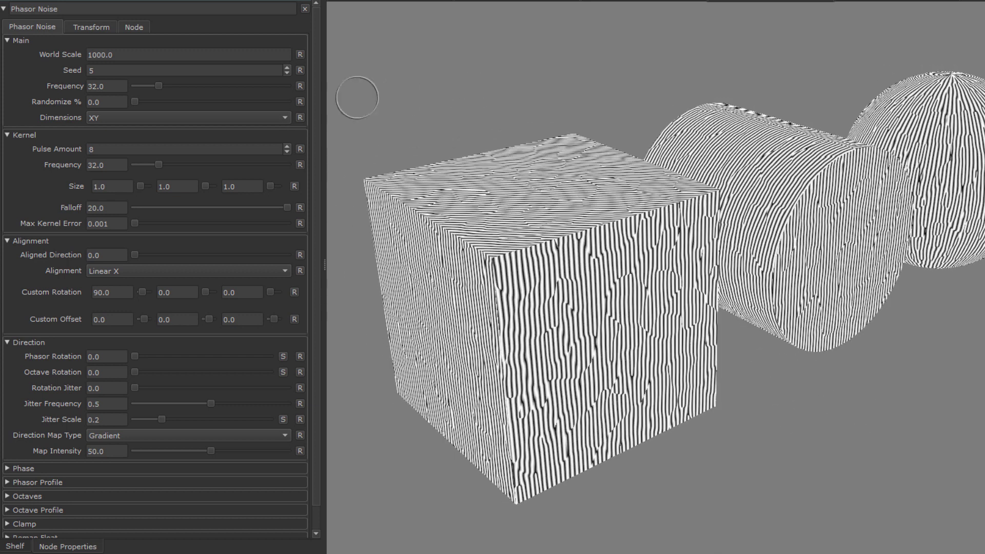
left_click(129, 118)
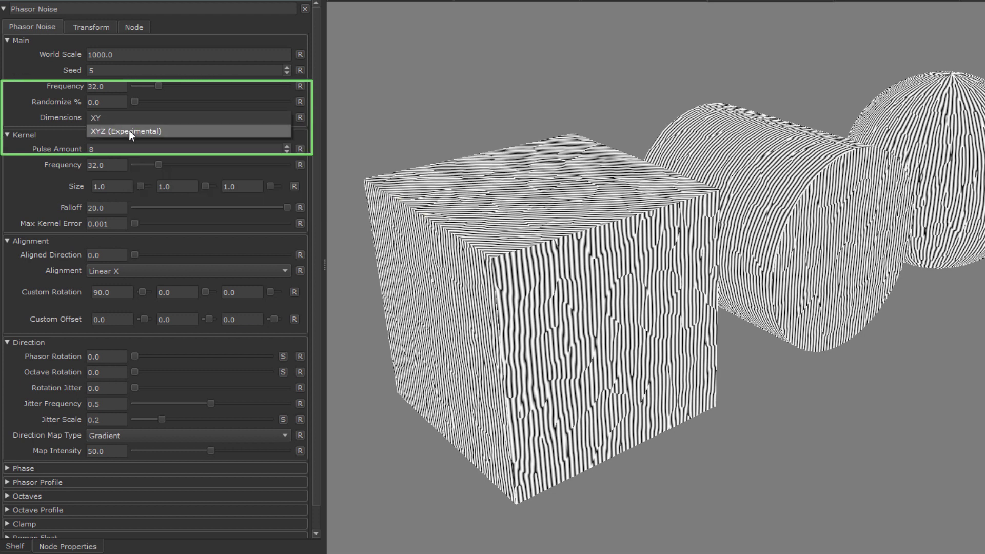
left_click(128, 131)
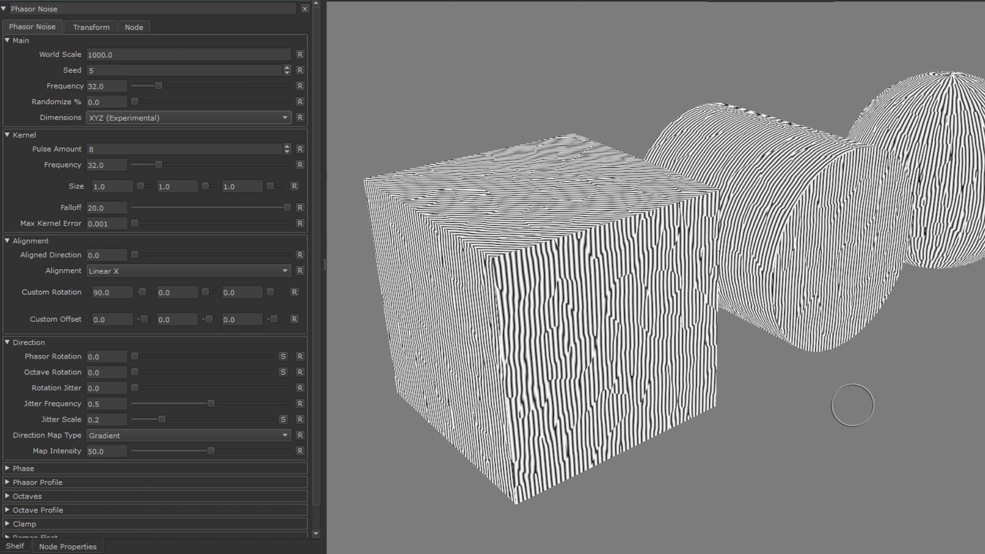
mouse_move(853, 402)
left_mouse_down("alt")
mouse_move(855, 383)
mouse_move(838, 393)
left_mouse_up("alt")
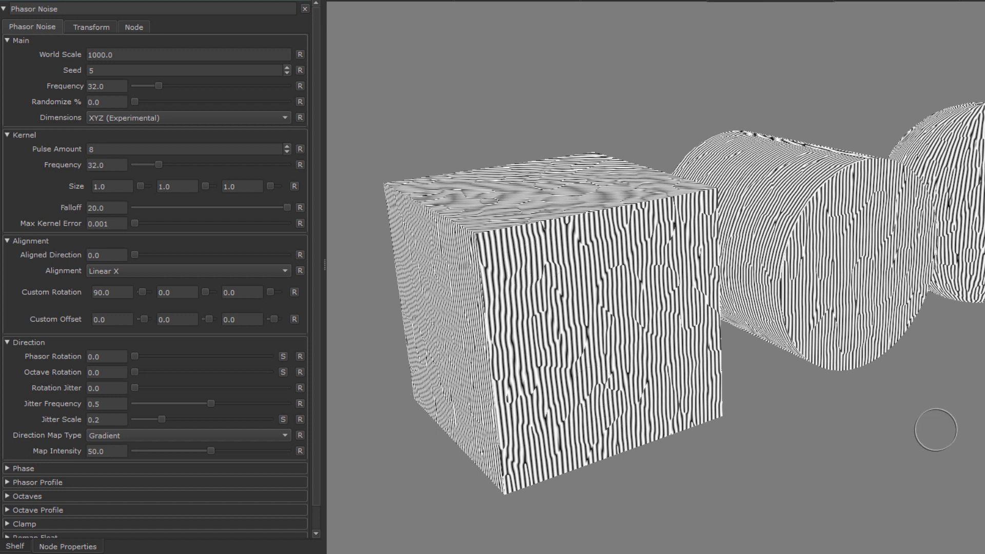
middle_click_drag(935, 430, 899, 417, "alt")
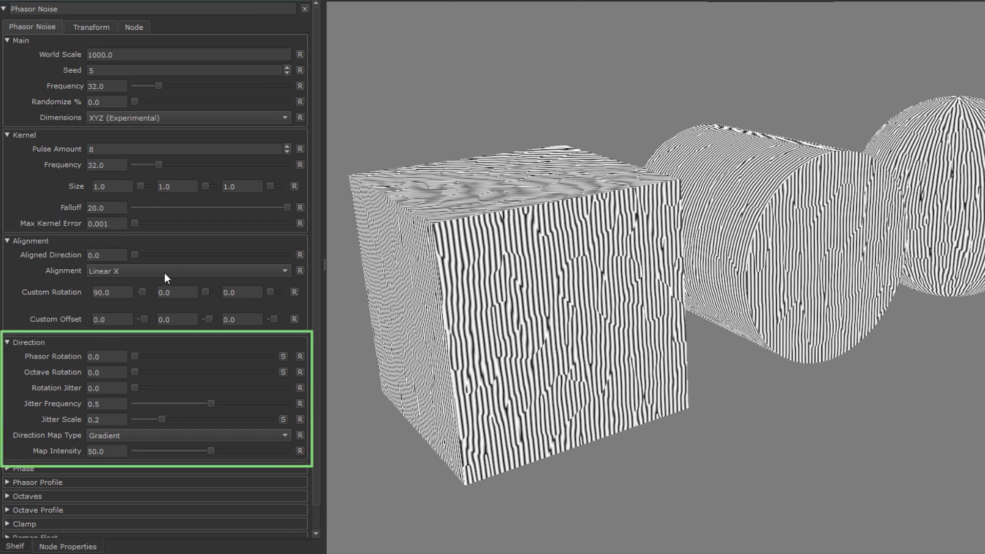
Step: Return Dimensions to XY and set Phasor Rotation to 90
left_click(156, 122)
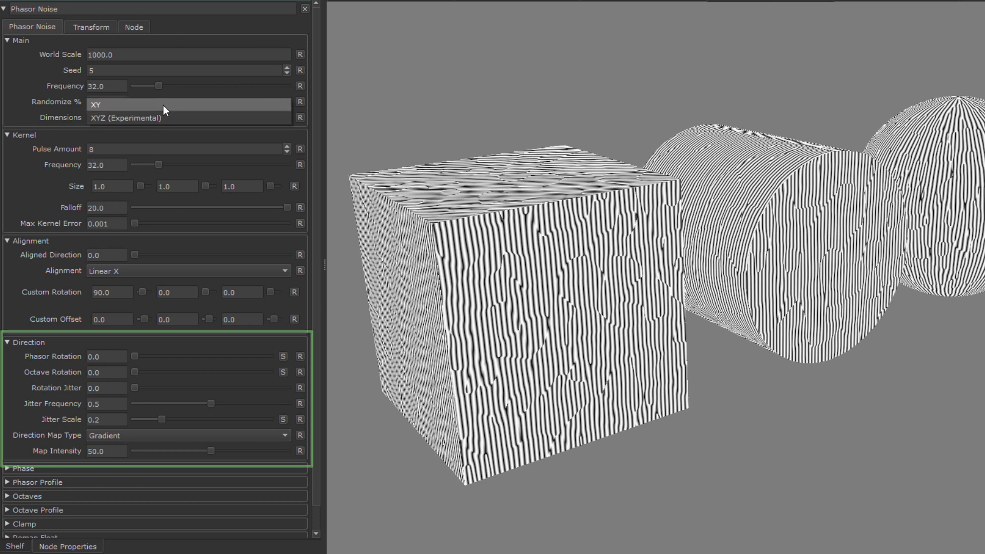
left_click(163, 106)
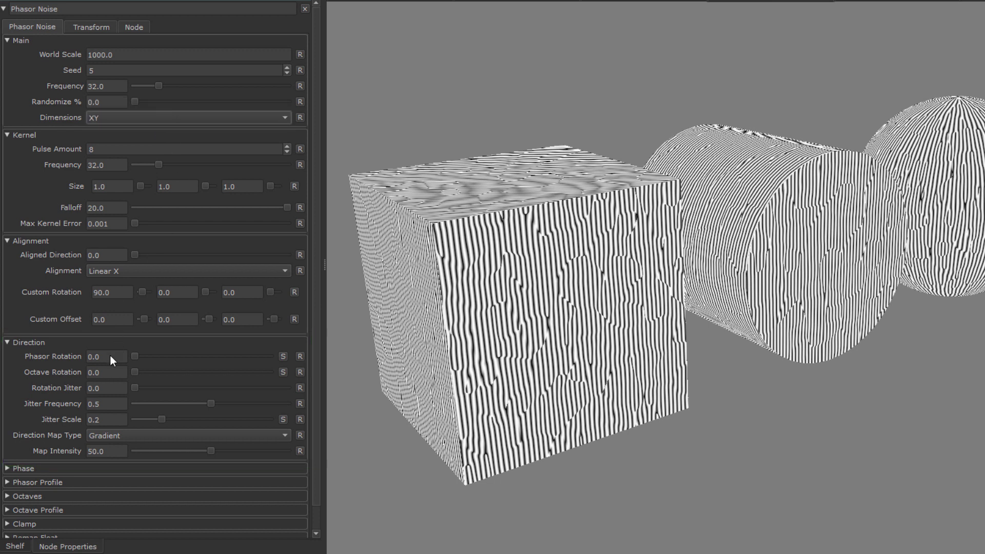
type("90")
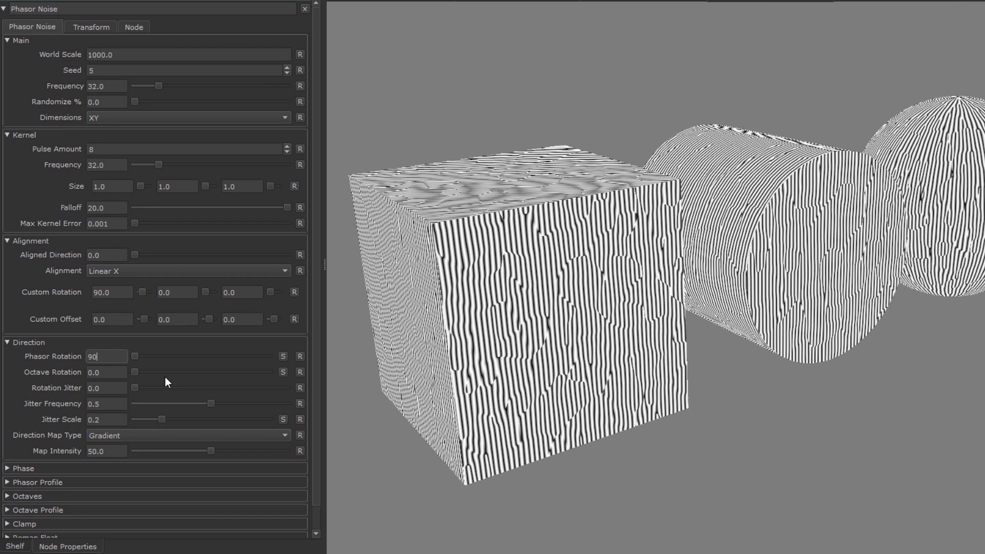
key("Return")
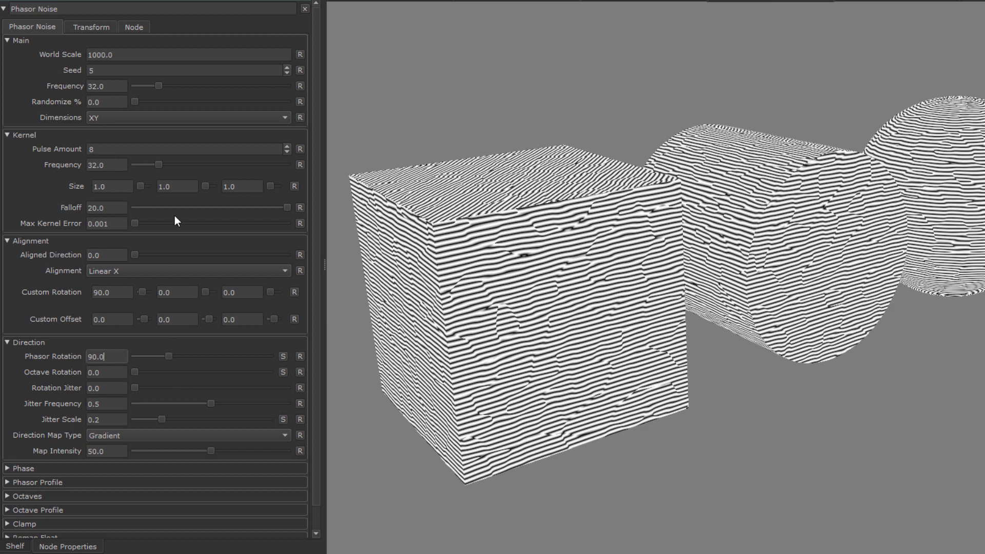
Step: Compare XY against XYZ (Experimental) dimensions repeatedly, finishing on XYZ (Experimental)
left_click(156, 122)
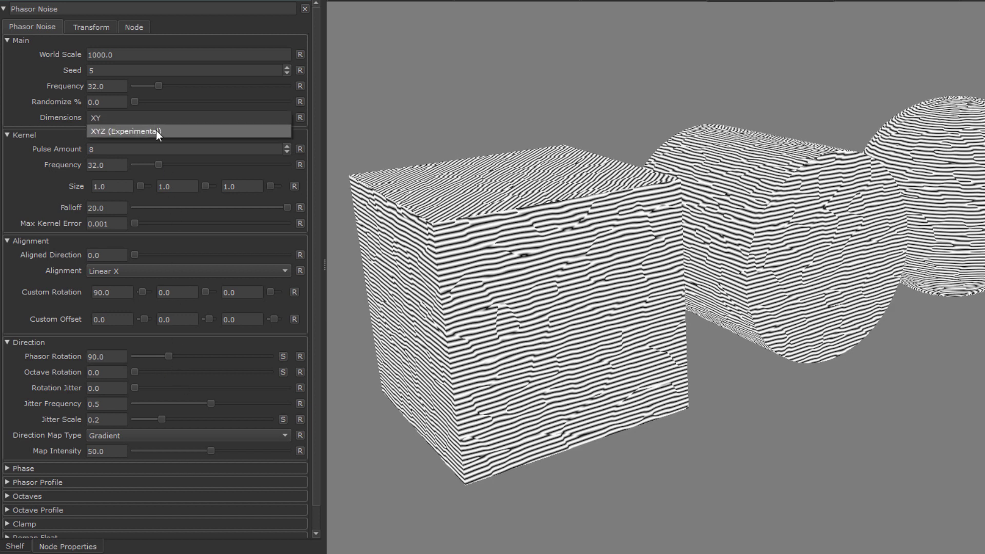
left_click(156, 130)
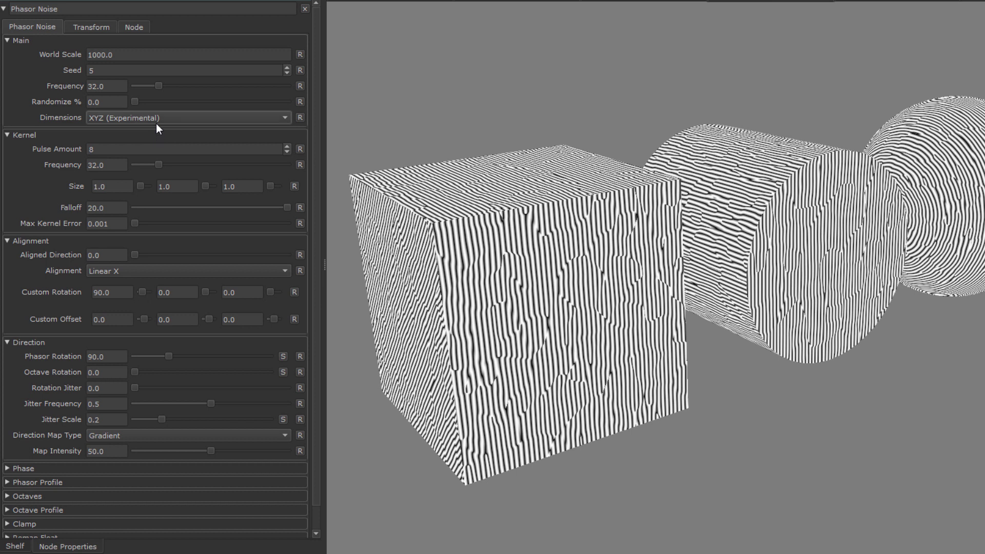
left_click(171, 119)
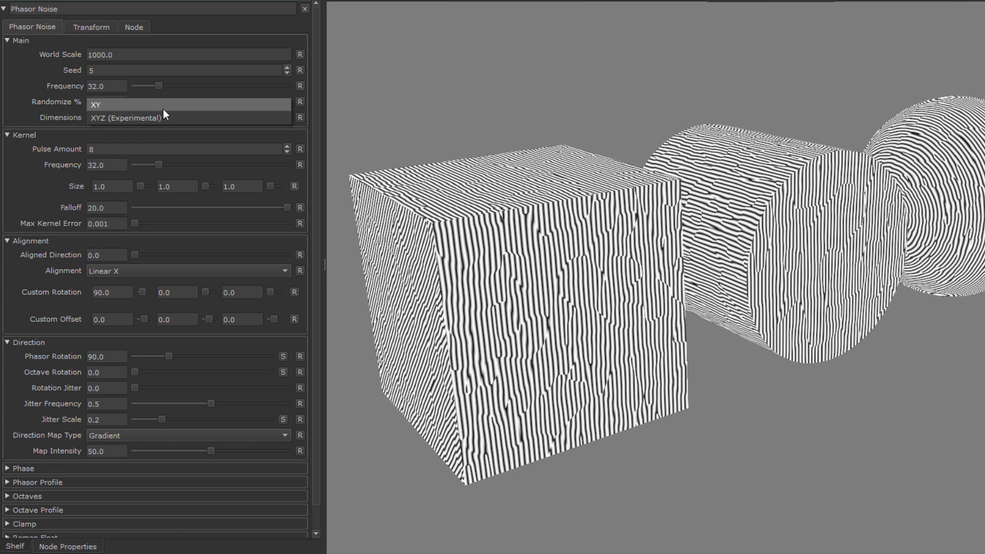
left_click(163, 109)
left_click(167, 119)
left_click(168, 130)
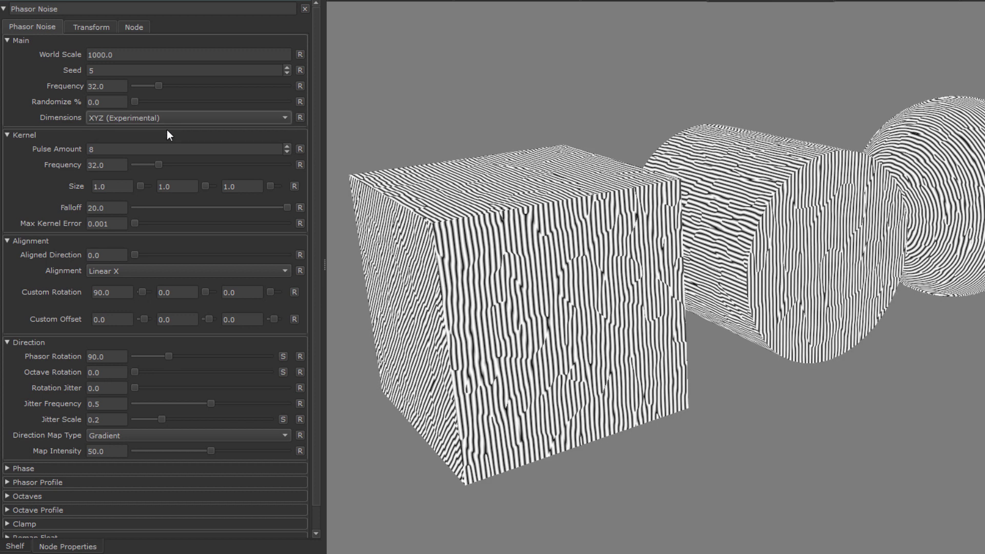
left_click(167, 119)
left_click(161, 107)
left_click(164, 116)
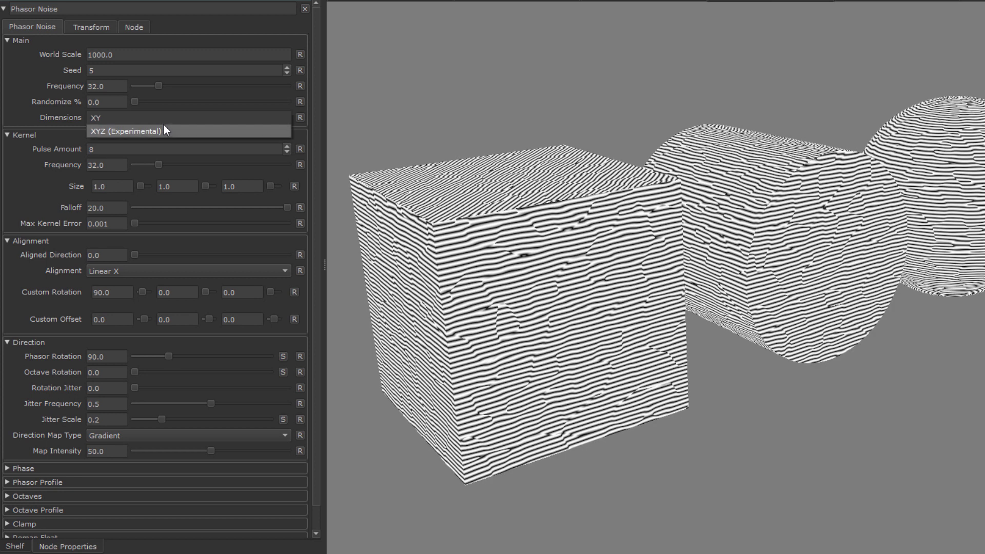
left_click(164, 128)
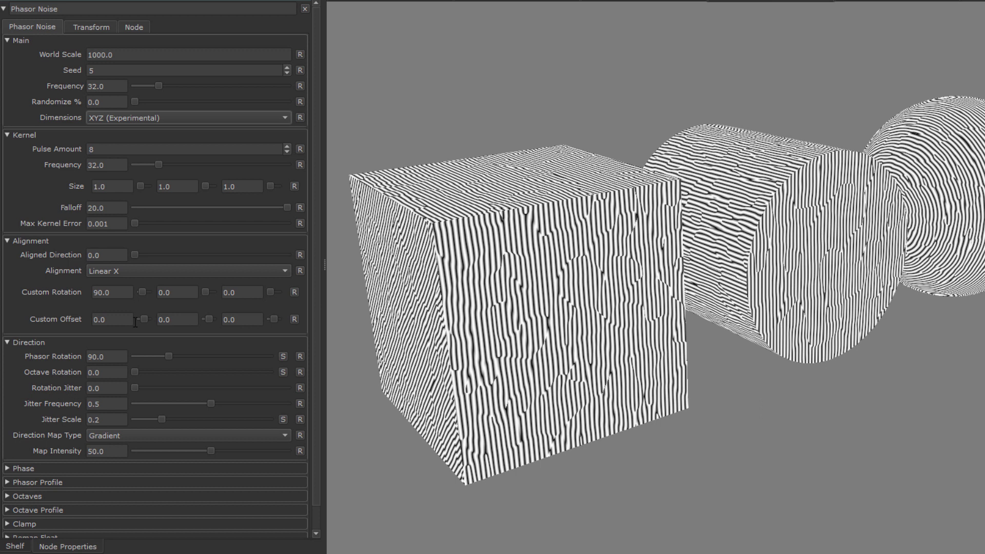
Step: Switch Dimensions to XY and lower Phasor Rotation so stripes turn diagonal
left_click(165, 119)
left_click(155, 107)
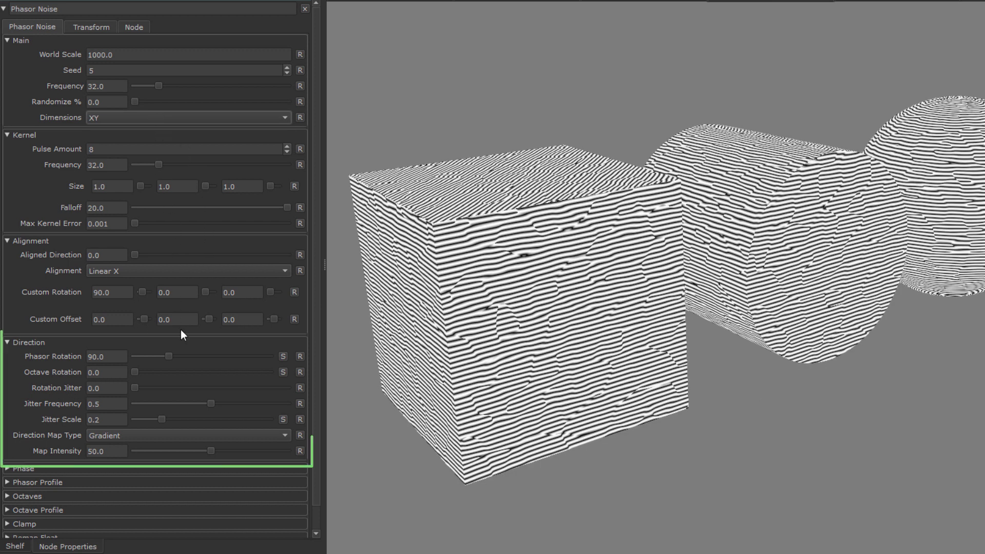
left_click_drag(169, 356, 148, 358)
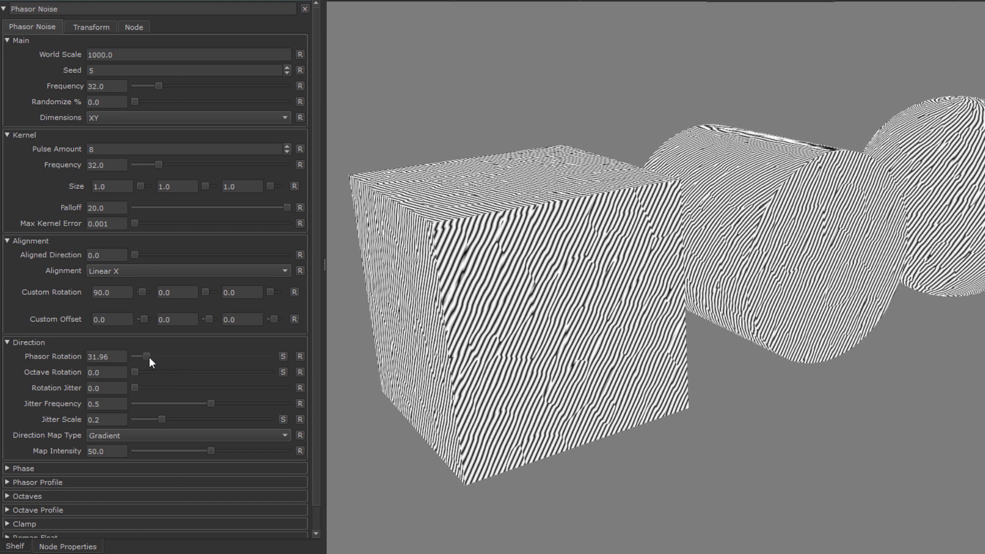
Step: Under XYZ (Experimental) dimensions, raise Phasor Rotation to 228.79 and inspect the cube
left_click(156, 118)
left_click(156, 131)
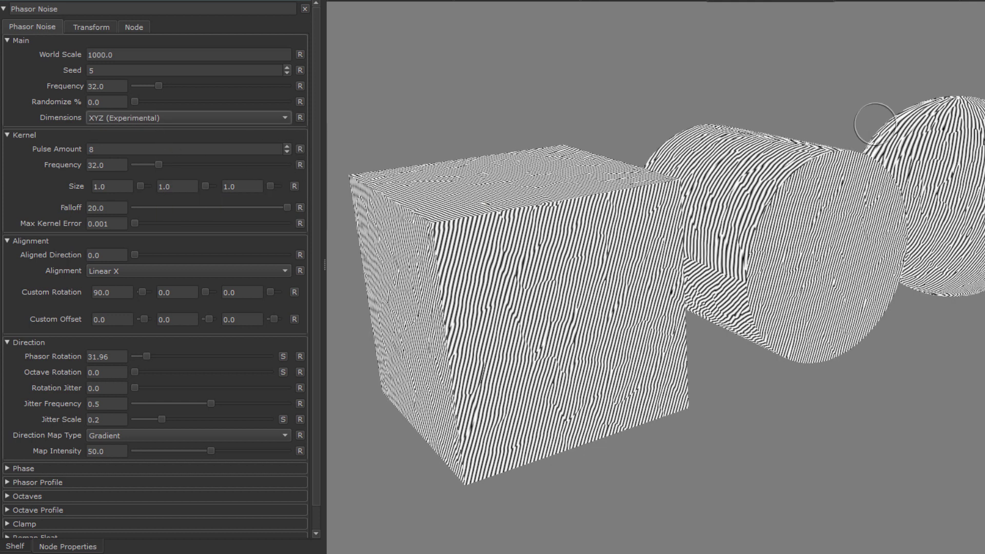
middle_click_drag(874, 124, 853, 149)
left_click_drag(146, 356, 222, 358)
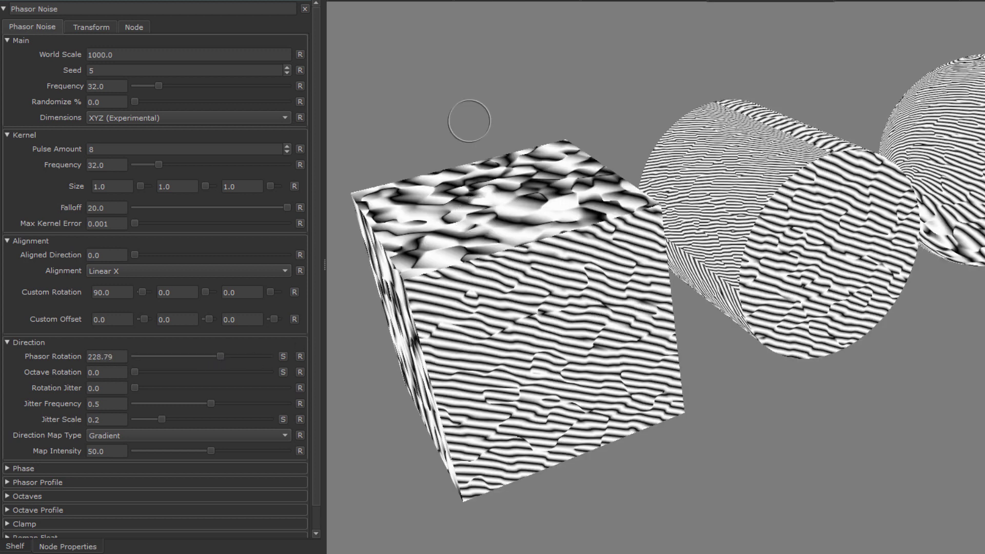
middle_click_drag(452, 245, 520, 203)
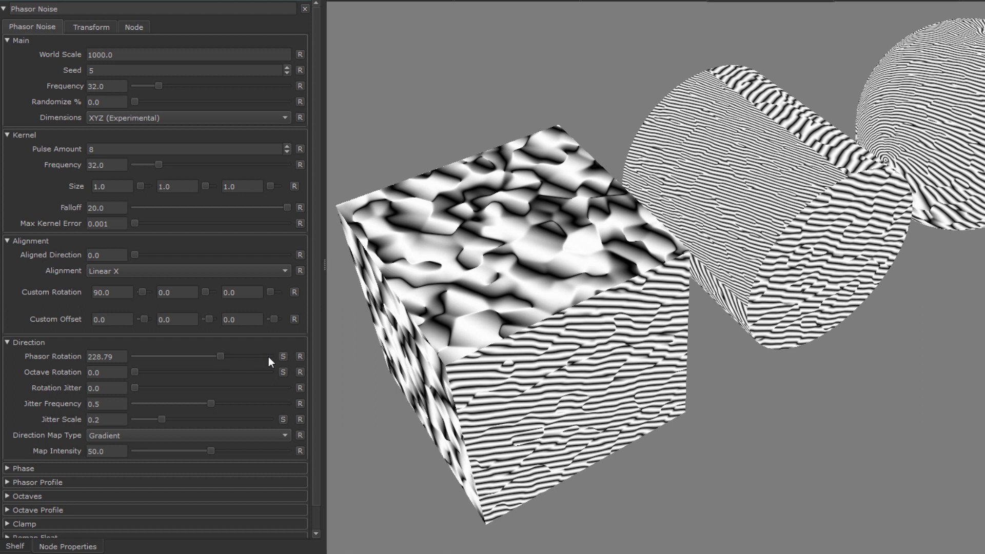
Step: Split Phasor Rotation per axis and enter 0, 0 and 20 in the first three fields
left_click(283, 356)
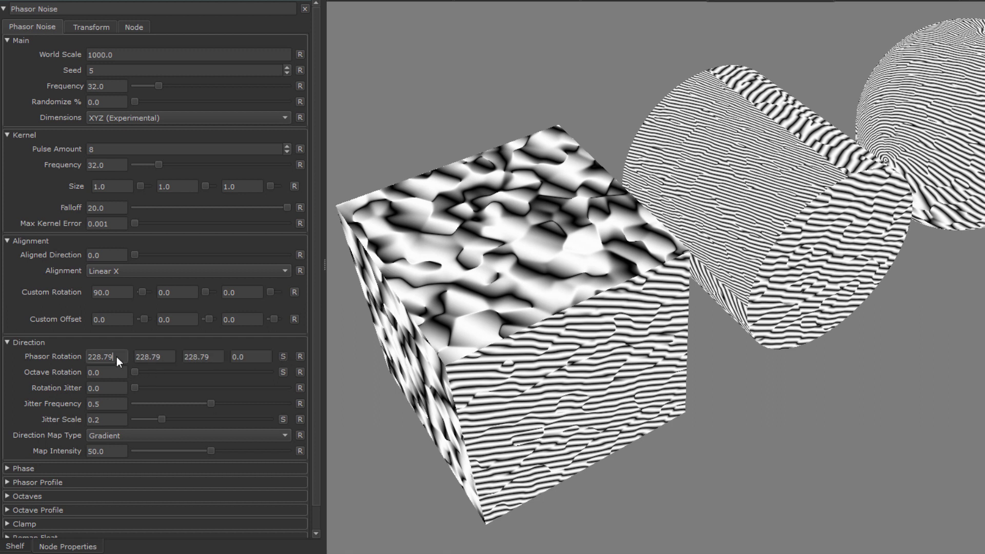
type("0")
key("Tab")
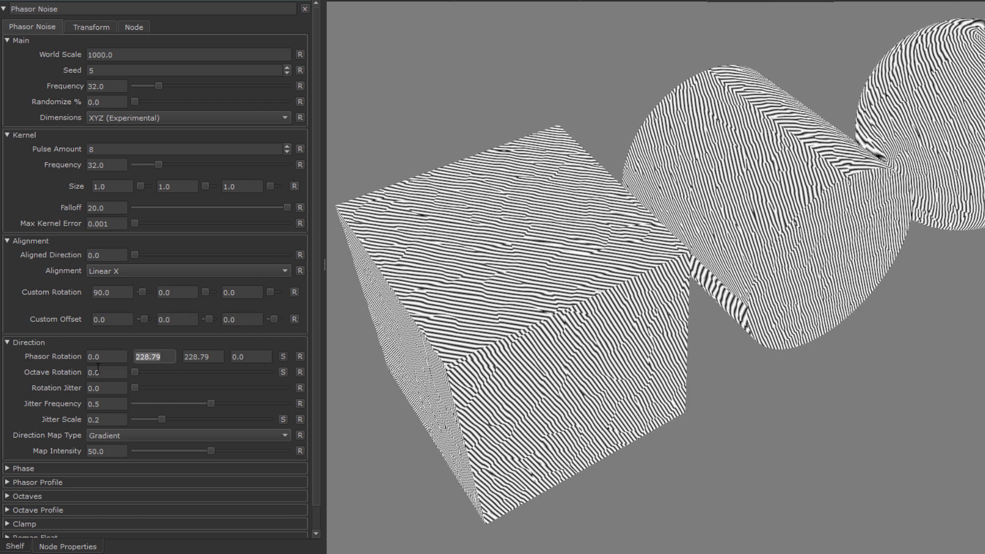
type("0")
key("Tab")
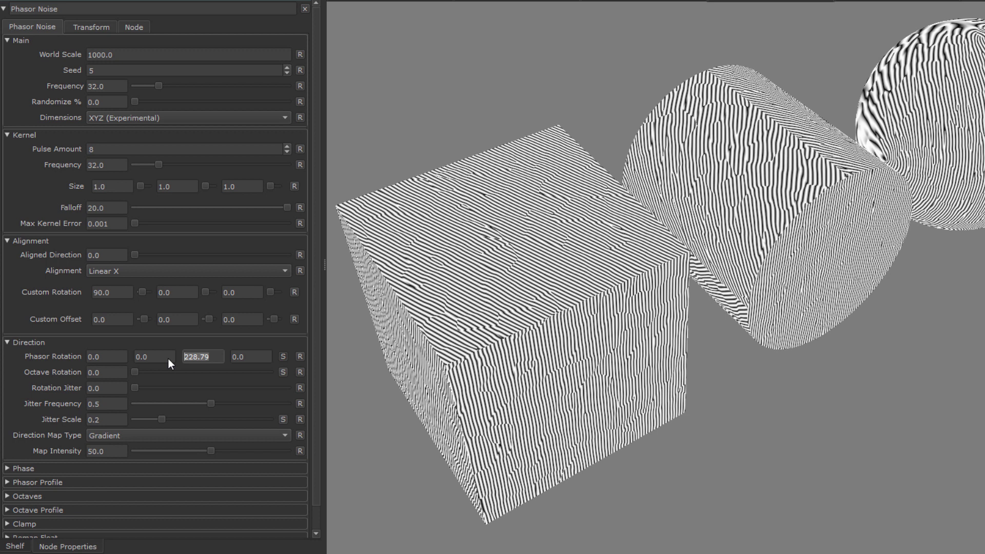
type("20")
key("Return")
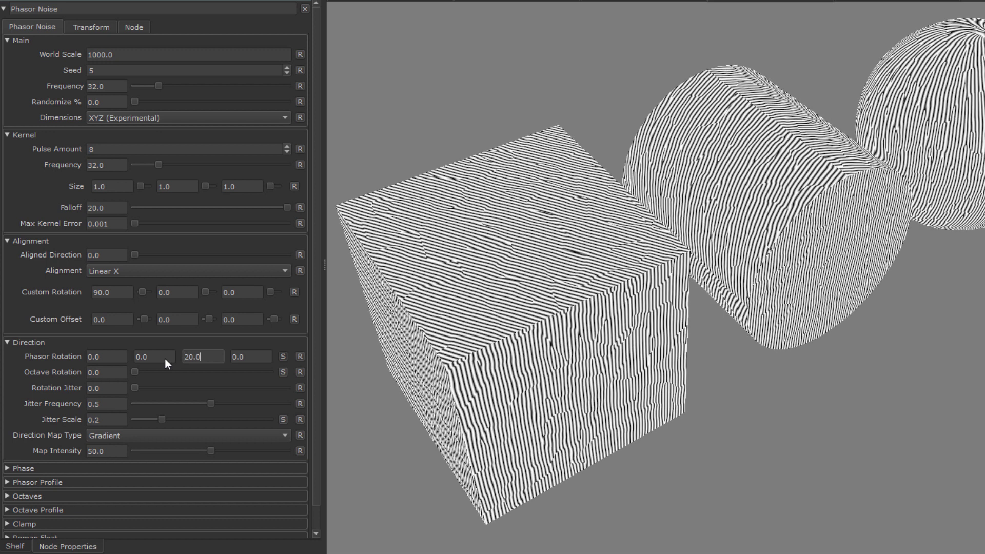
Step: Fine-tune the third rotation axis, settling near 21, and orbit to check the stripes
key("BackSpace")
type("5")
key("Return")
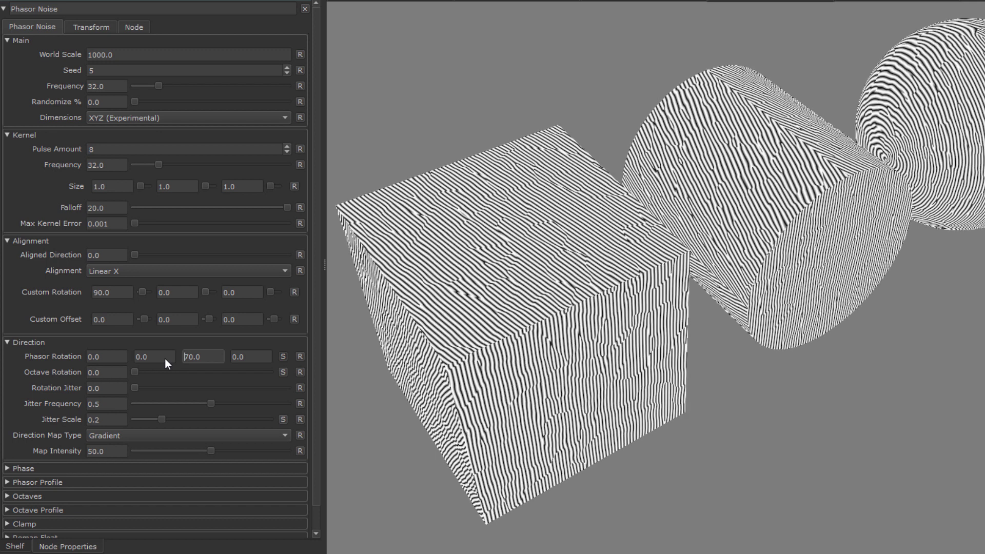
key("Down")
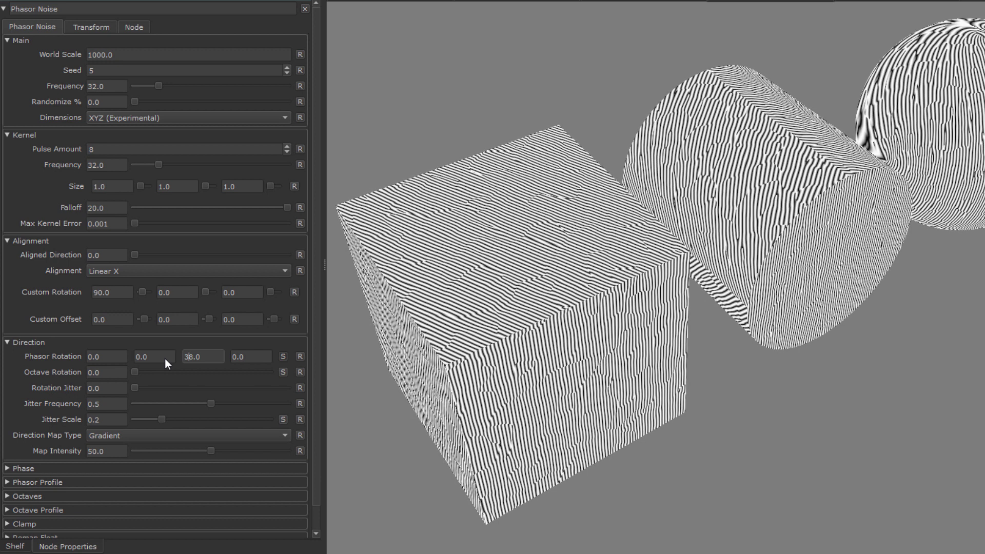
key("Down")
key("Down")
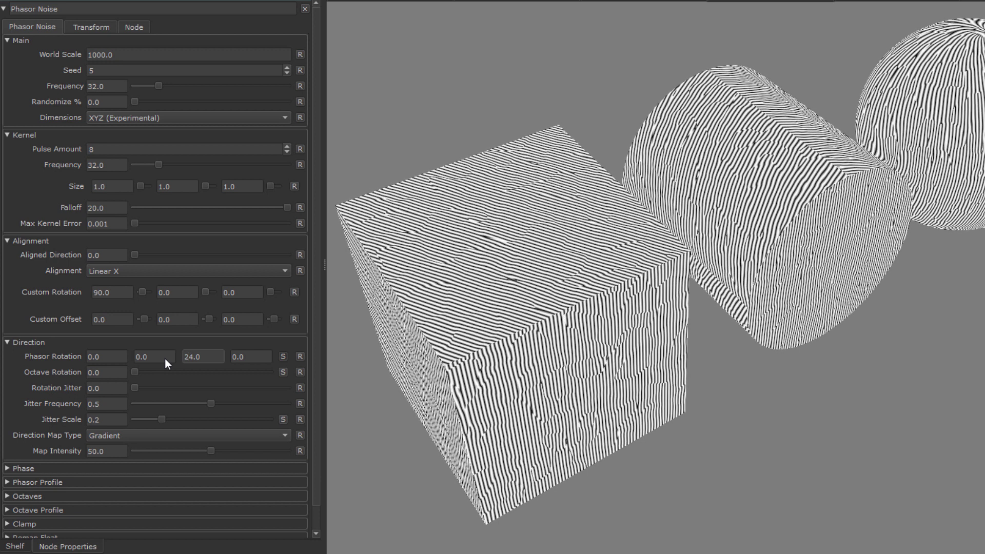
left_click_drag(618, 361, 837, 438, "alt")
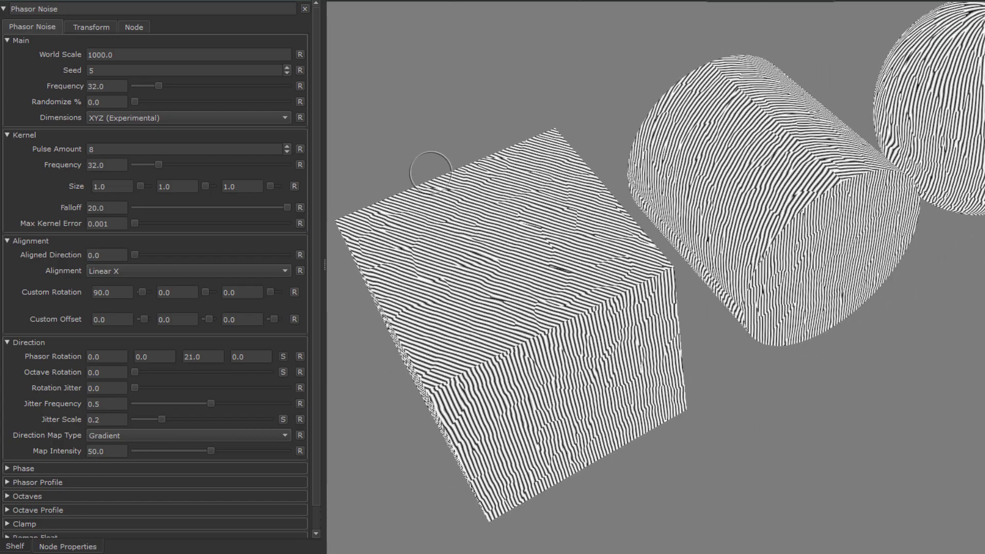
left_click_drag(508, 80, 612, 68, "alt")
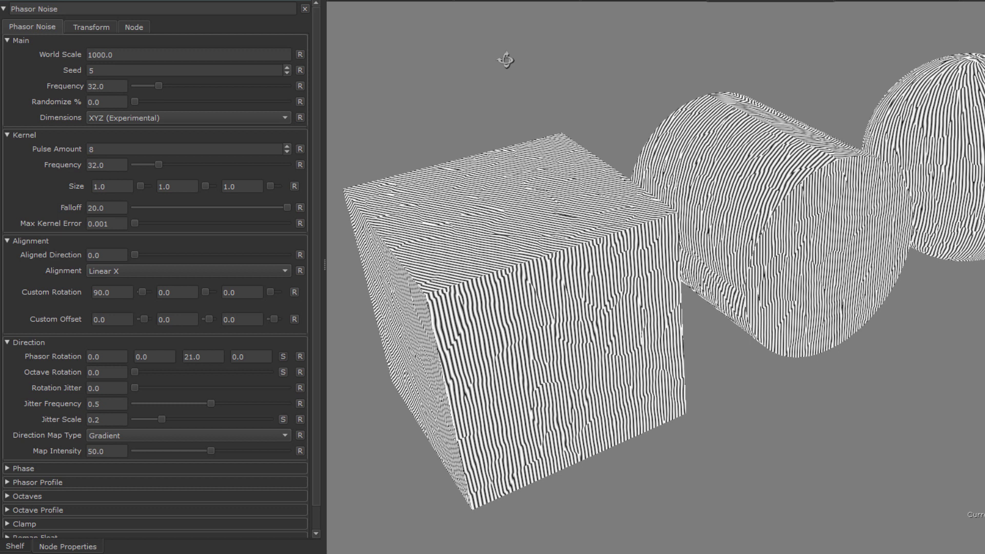
middle_click_drag(505, 60, 495, 77)
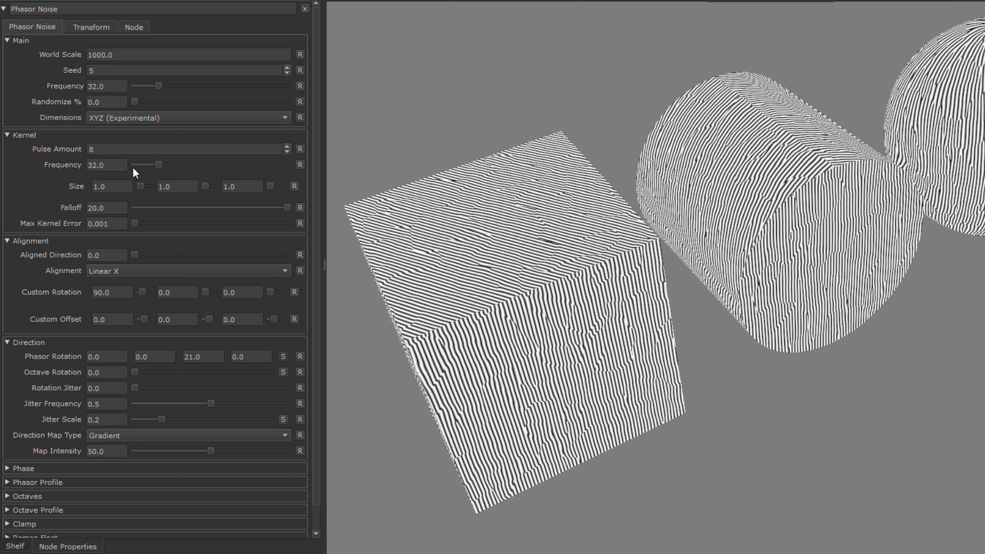
Step: Set the noise Dimensions to XY and Aligned Direction to 1.0, orbiting to inspect the pattern
left_click(131, 116)
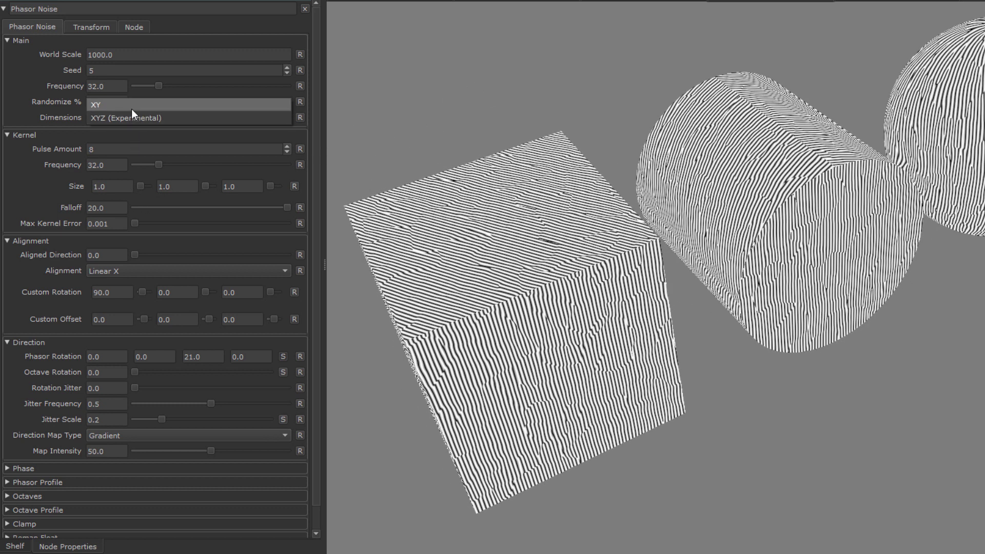
left_click(131, 109)
middle_click_drag(602, 246, 626, 273)
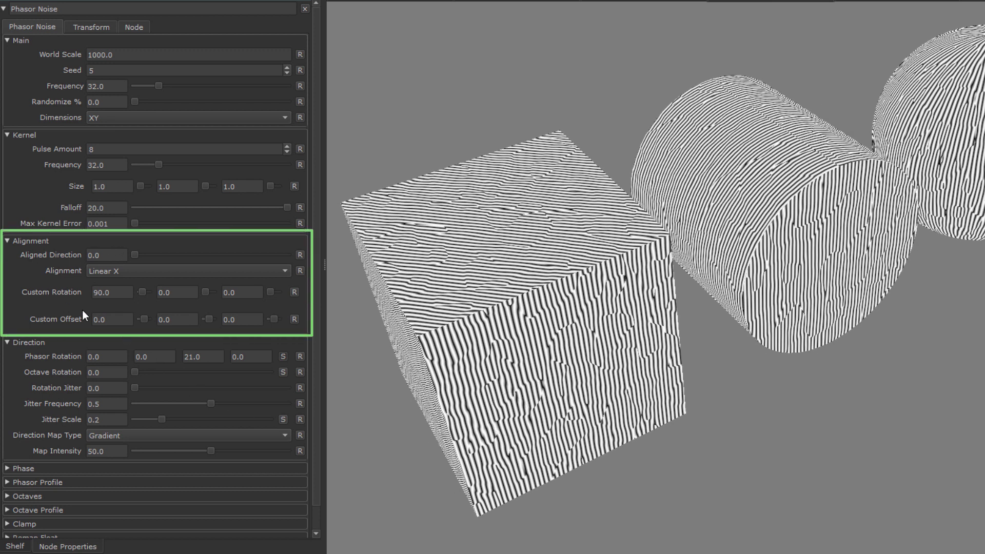
middle_click_drag(503, 114, 551, 103)
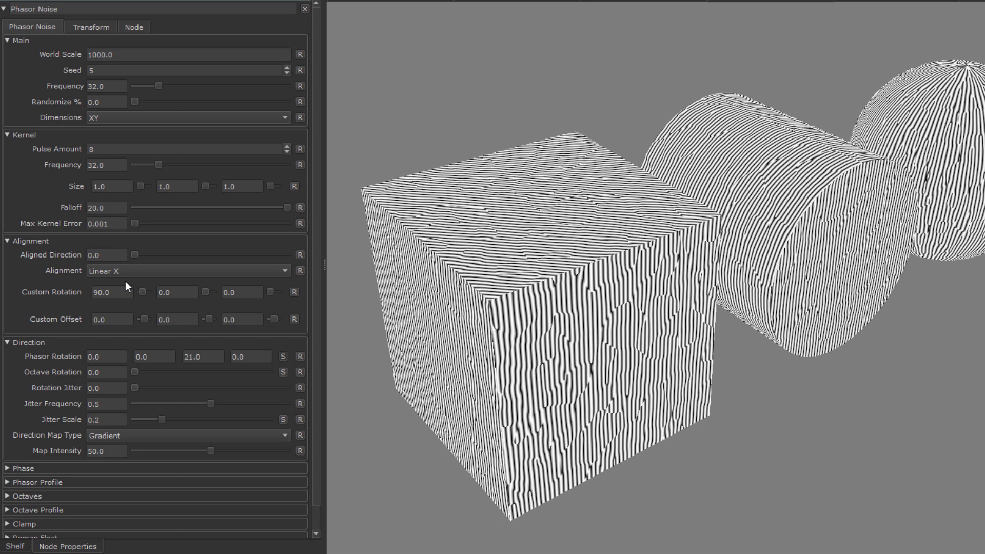
left_click_drag(135, 256, 314, 263)
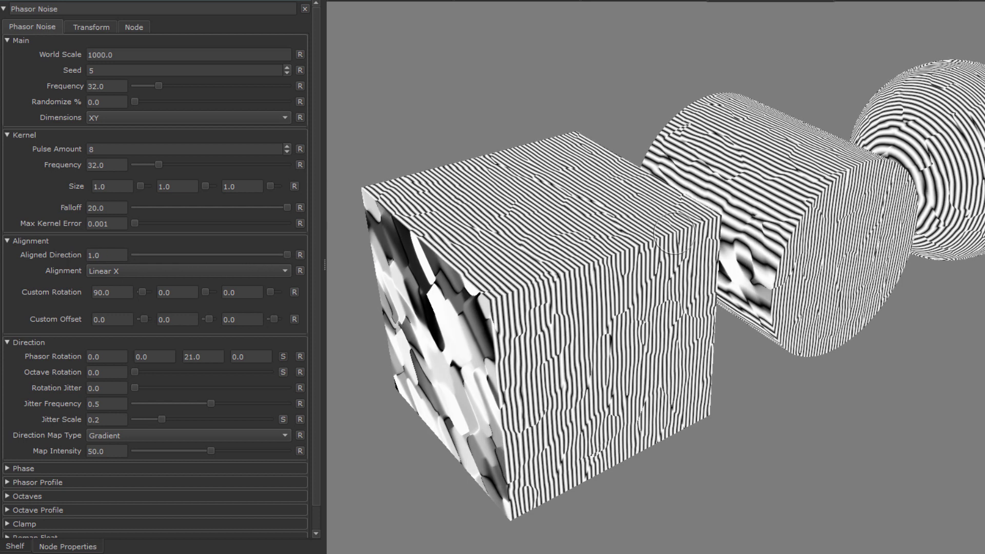
middle_click_drag(657, 232, 770, 210)
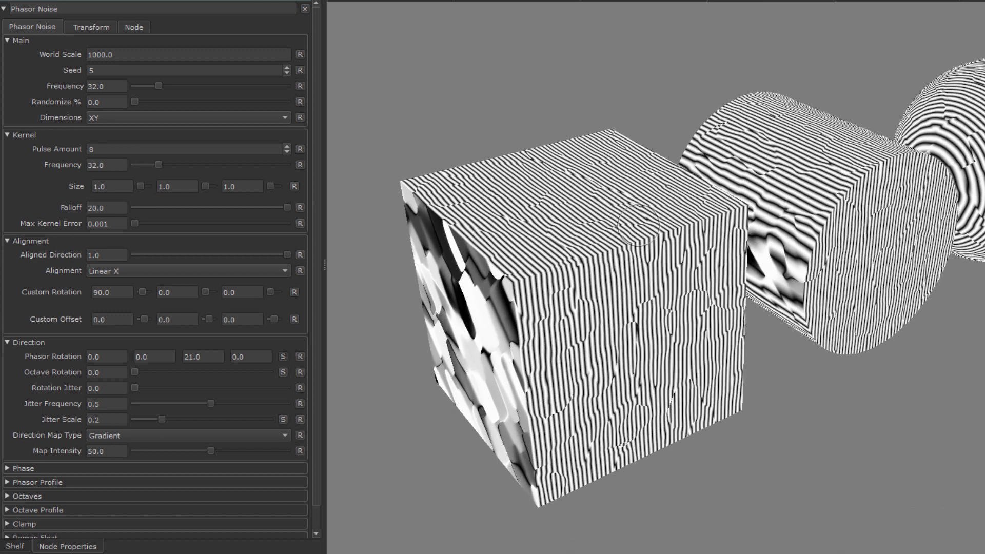
Step: Try Linear Y and then Linear Z as the noise alignment
left_click(220, 270)
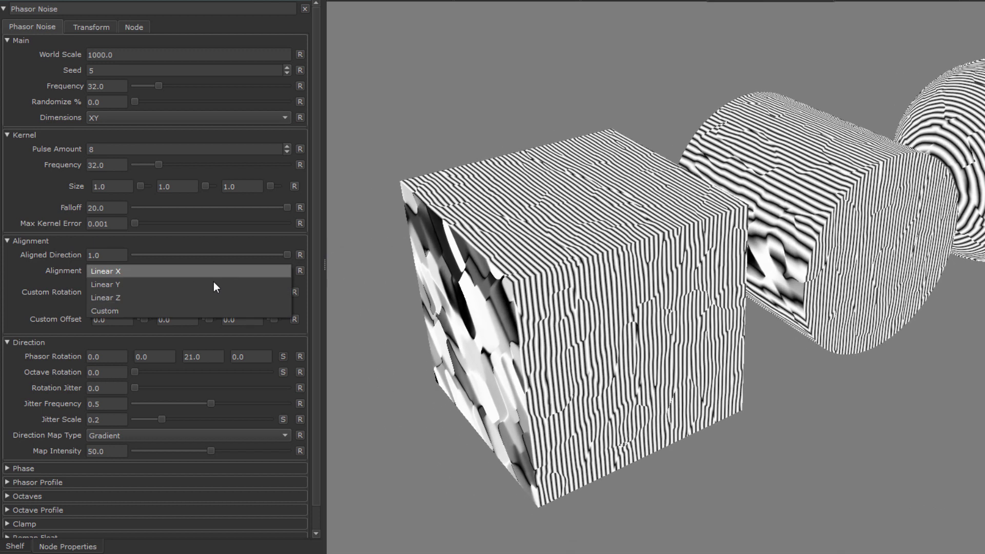
left_click(211, 282)
left_click(211, 277)
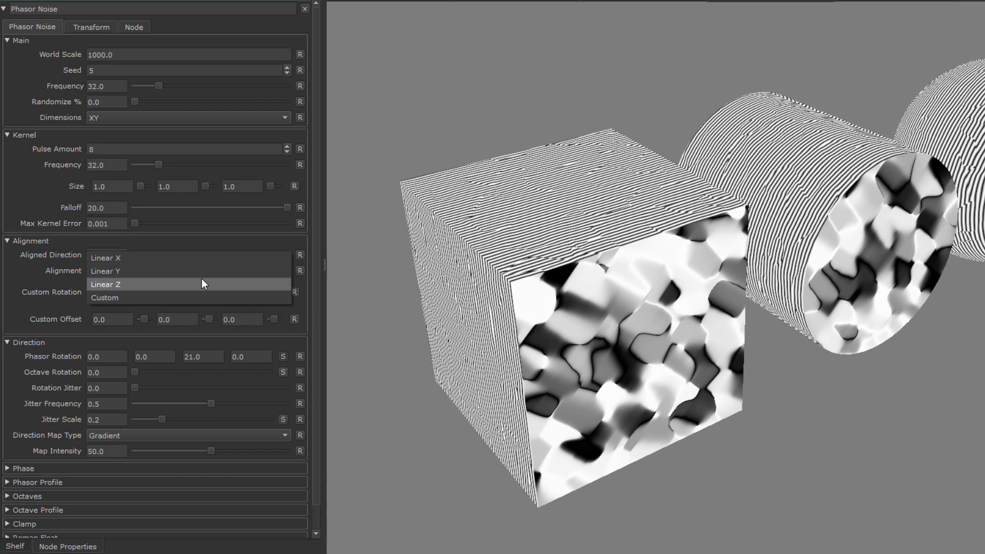
left_click(202, 279)
Step: Switch Alignment to Custom with Custom Rotation X 0 and Y 45
left_click(202, 275)
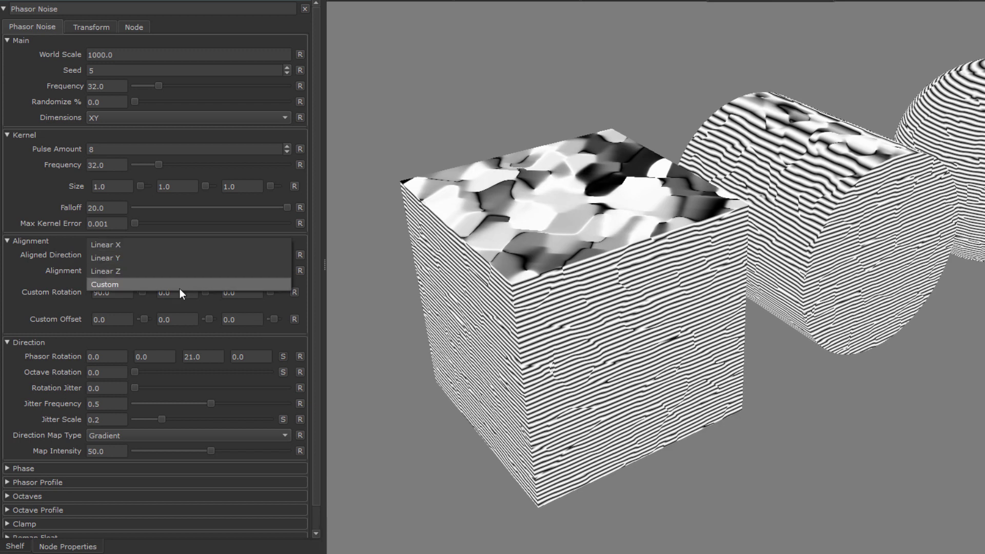
left_click(174, 286)
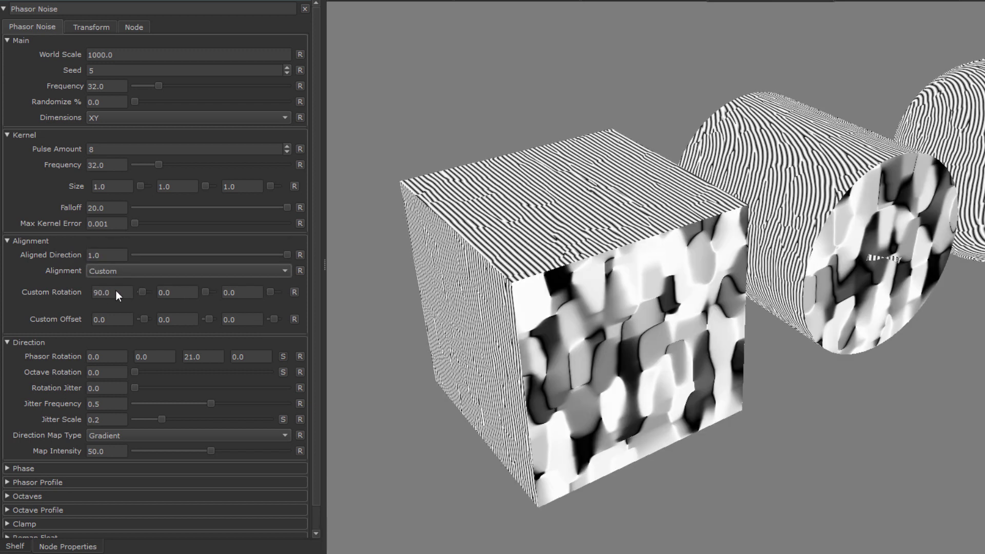
left_click_drag(116, 290, 84, 296)
type("0")
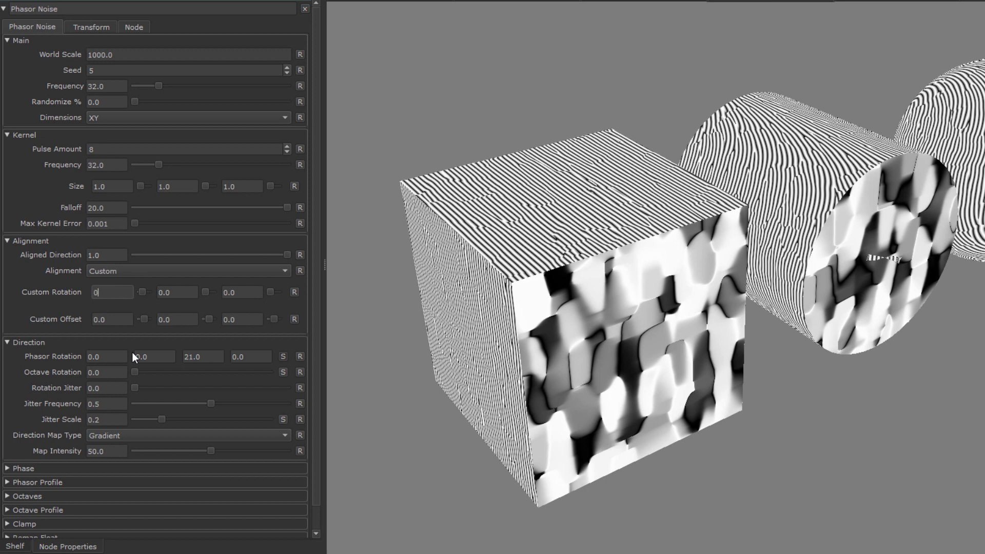
key("Tab")
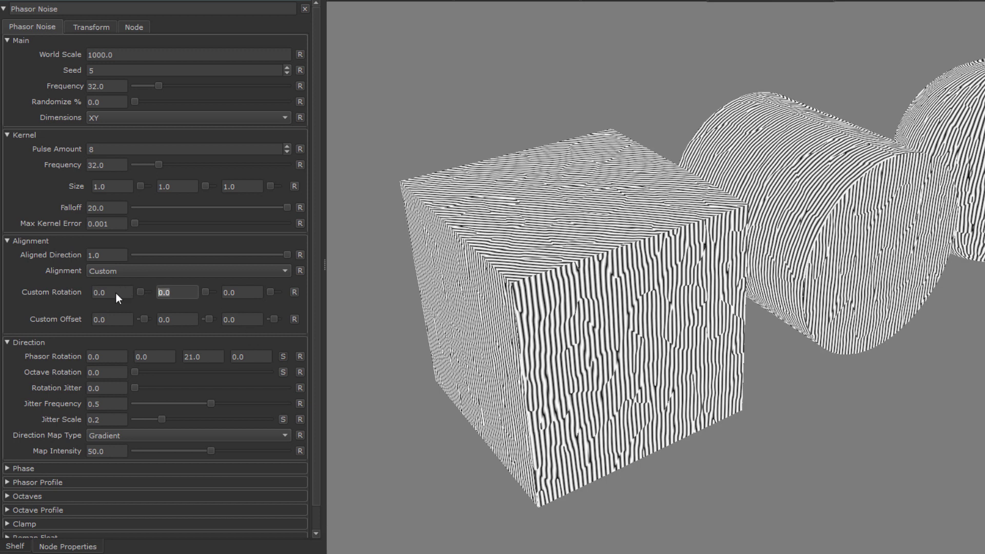
type("45")
key("Return")
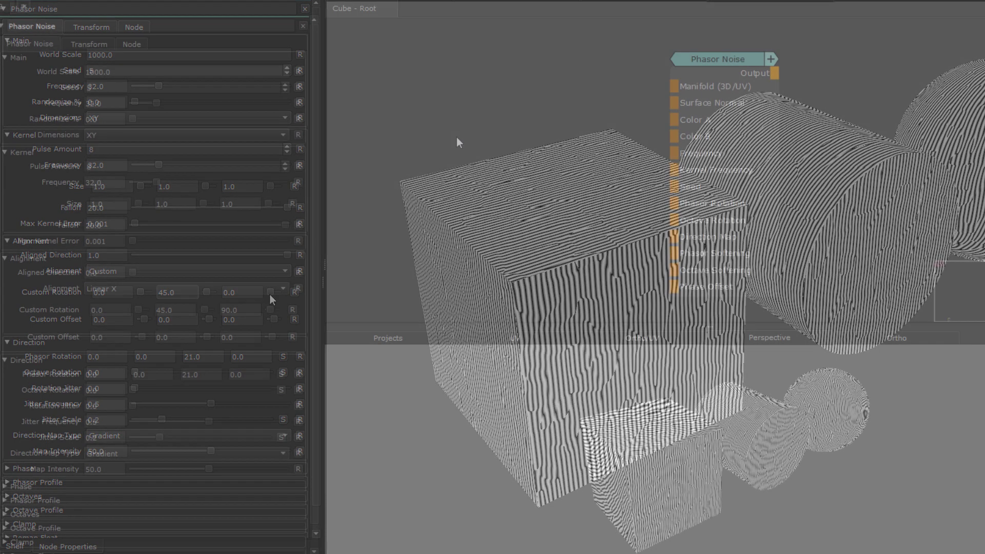
Step: Create a Custom Surface Normal node and wire it into Phasor Noise's Surface Normal
key("Tab")
type("custom")
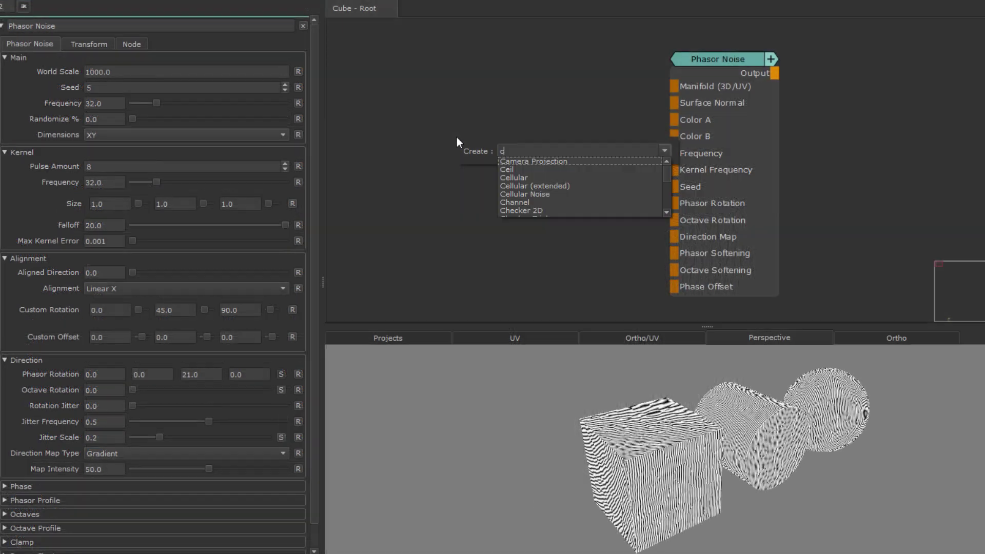
key("Return")
left_click_drag(583, 158, 673, 102)
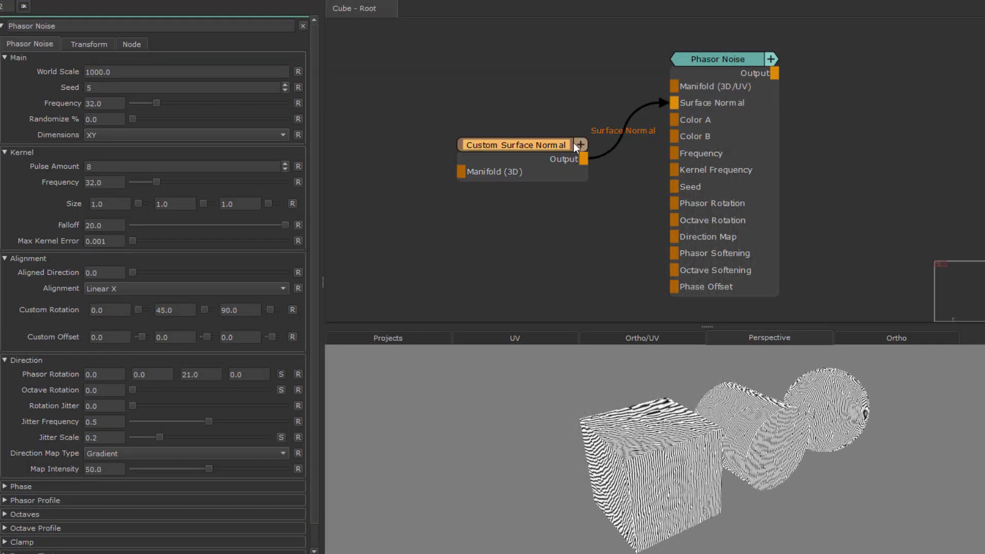
double_click(525, 146)
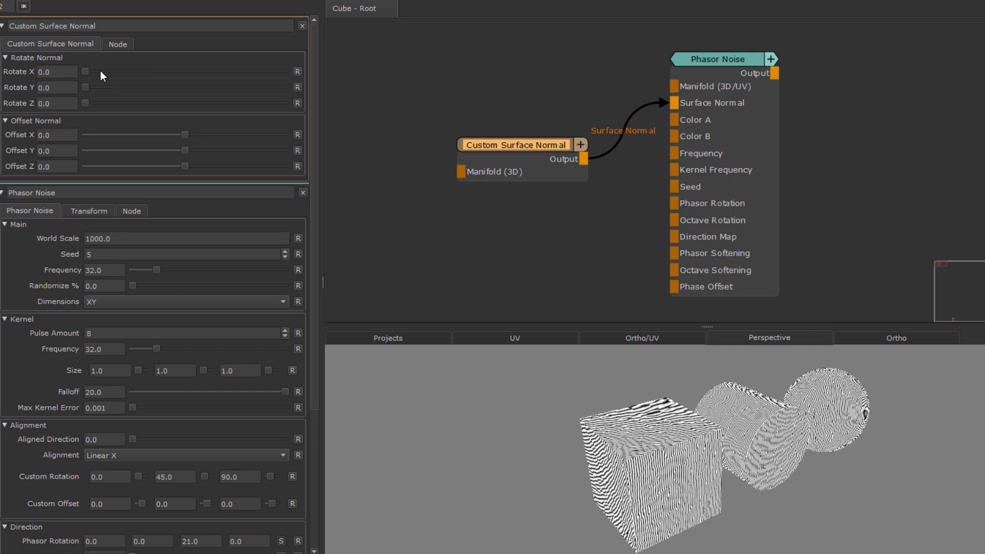
Step: Rotate the custom normal on X and Z (Z near 212), testing Aligned Direction 1.0 then back to 0
left_click_drag(100, 72, 212, 71)
left_click_drag(95, 103, 191, 115)
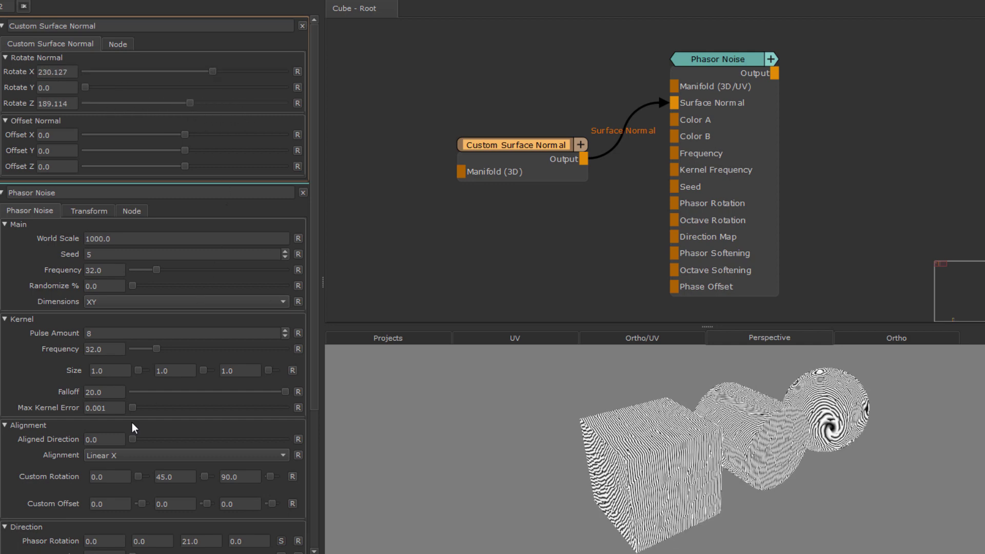
left_click_drag(132, 439, 341, 442)
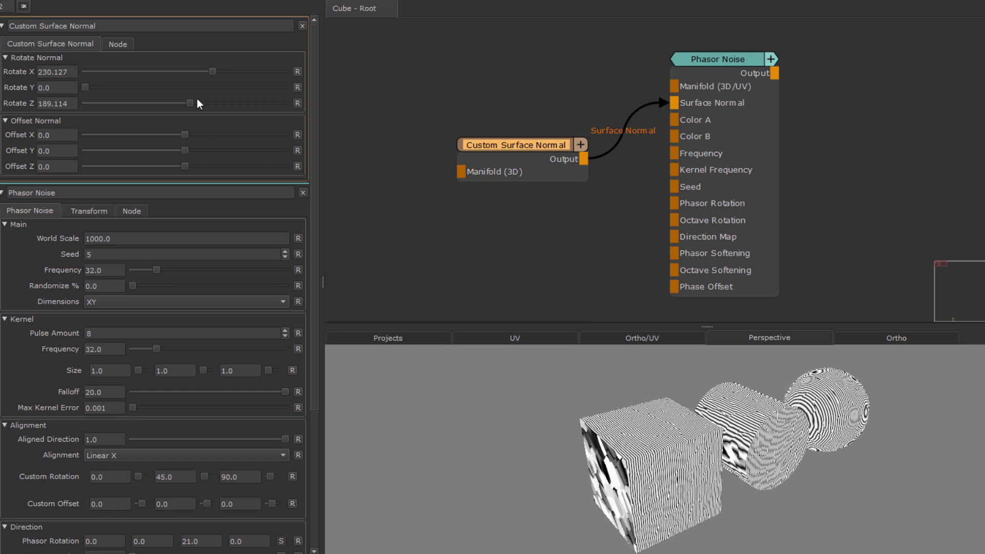
mouse_move(197, 98)
left_mouse_down()
mouse_move(283, 112)
mouse_move(132, 115)
mouse_move(212, 113)
mouse_move(196, 113)
left_mouse_up()
left_click_drag(285, 439, 132, 439)
mouse_move(237, 111)
left_mouse_down()
mouse_move(131, 106)
mouse_move(221, 113)
mouse_move(115, 117)
mouse_move(229, 121)
left_mouse_up()
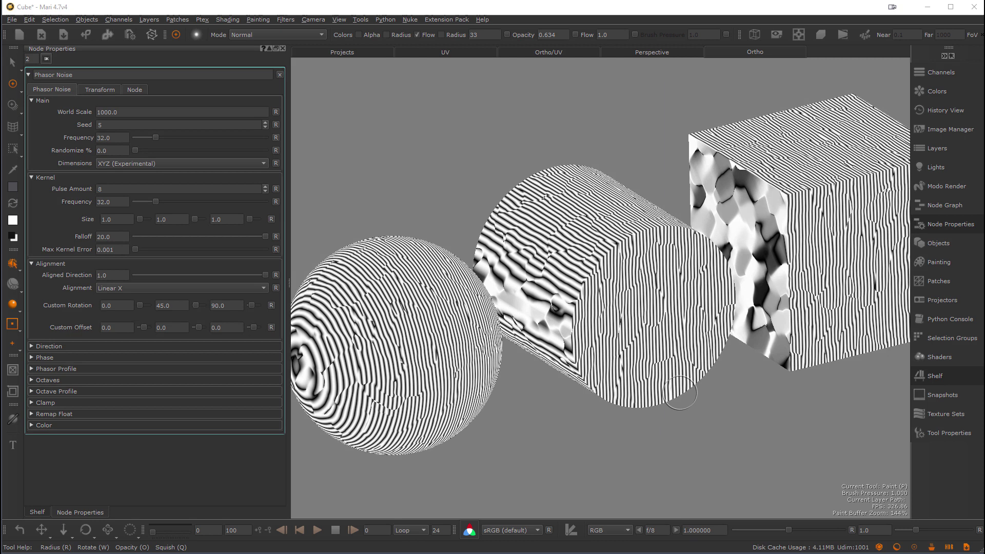
Step: Add a Plane Highres default object to the scene
left_click(943, 246)
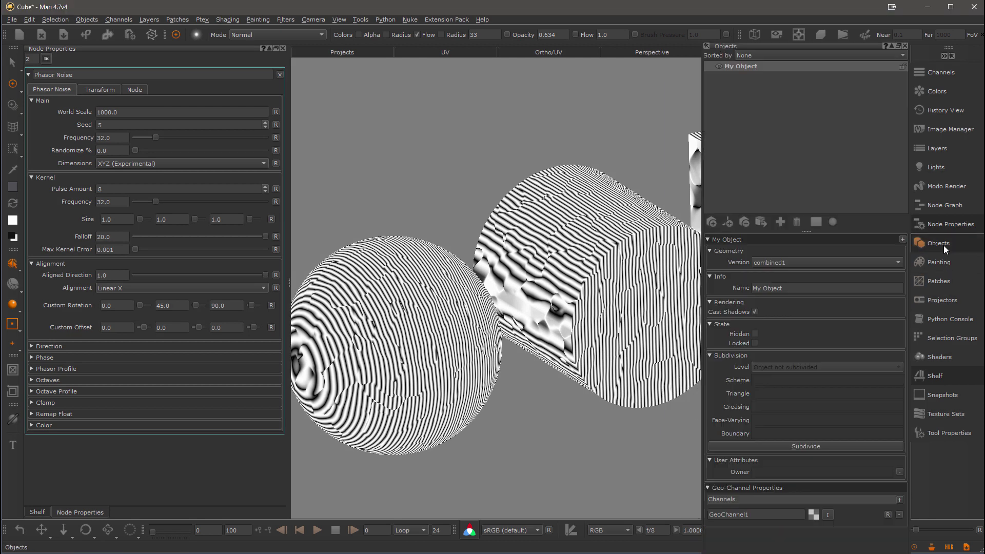
right_click(739, 63)
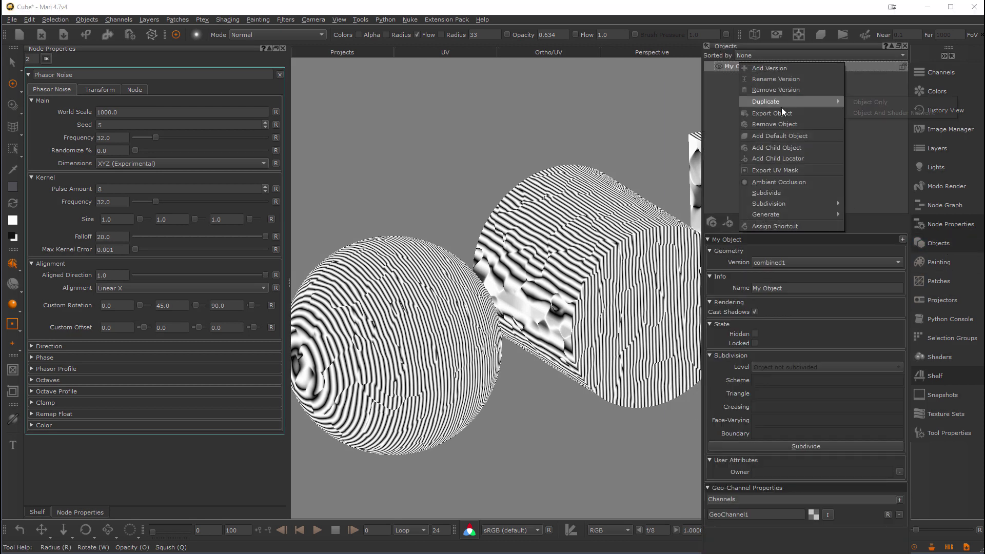
left_click(788, 135)
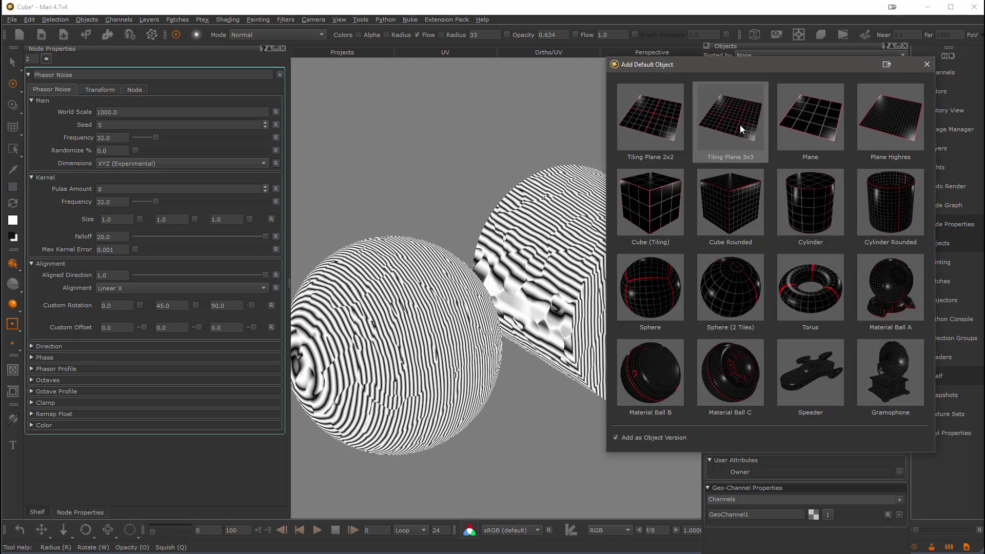
double_click(890, 123)
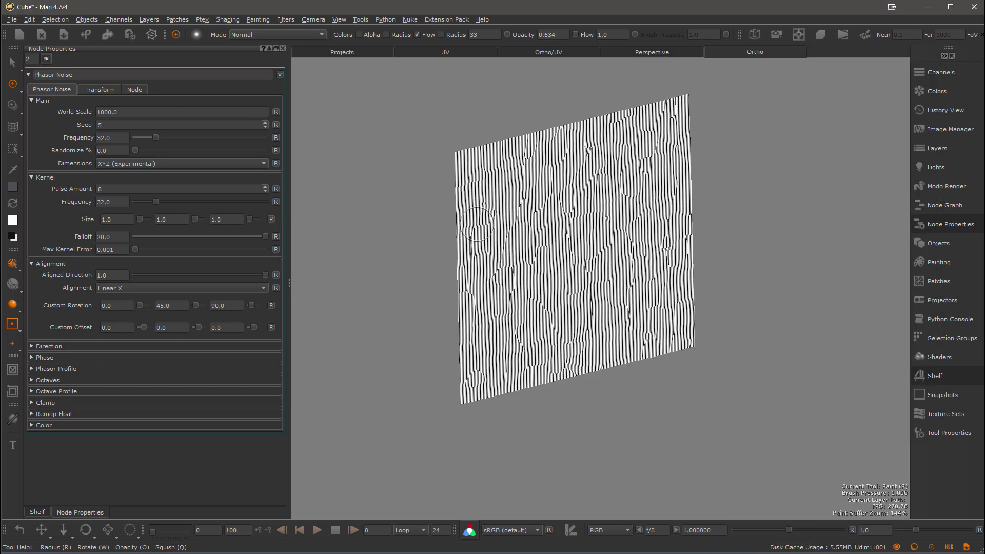
Step: Set the plane's noise Dimensions to XY and Aligned Direction to 0.0
left_click(126, 163)
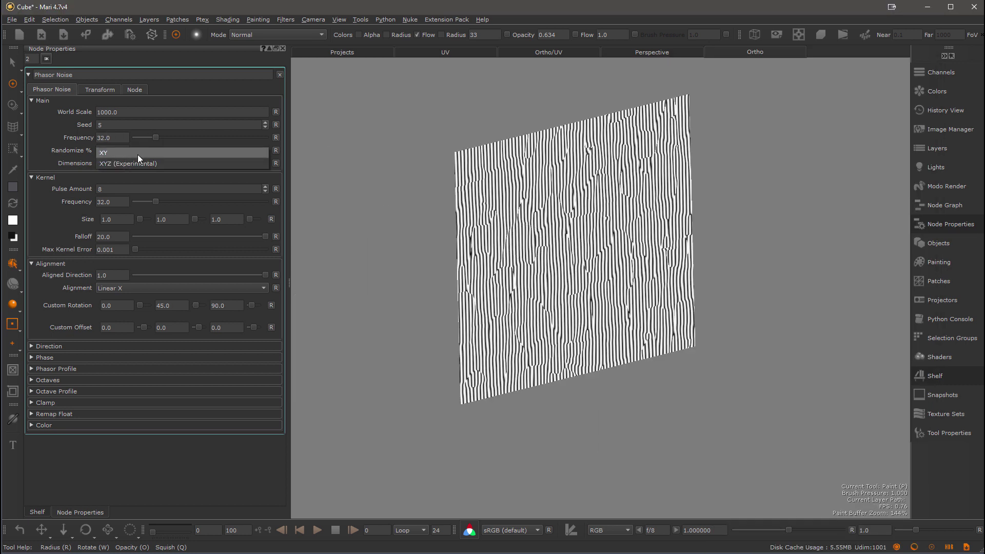
left_click(137, 153)
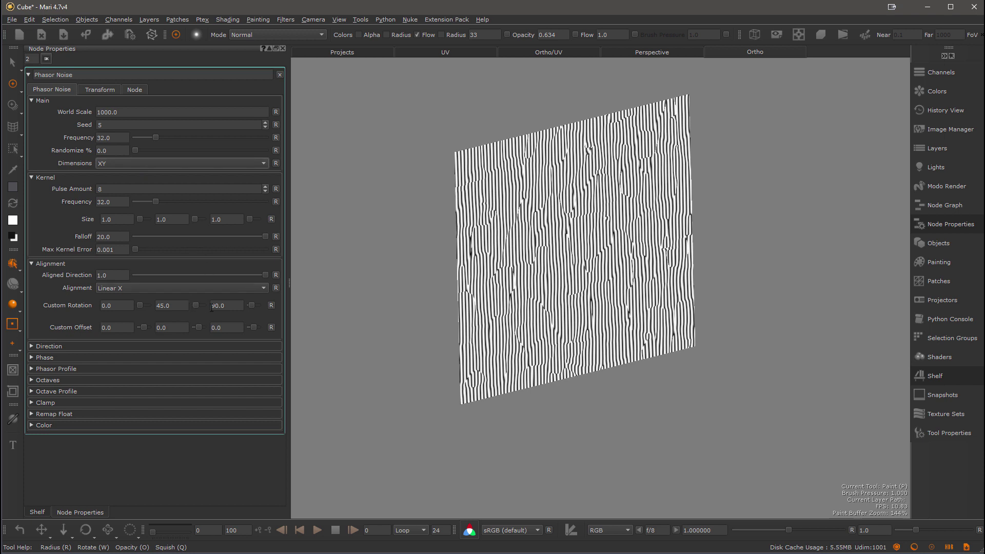
left_click_drag(265, 275, 99, 280)
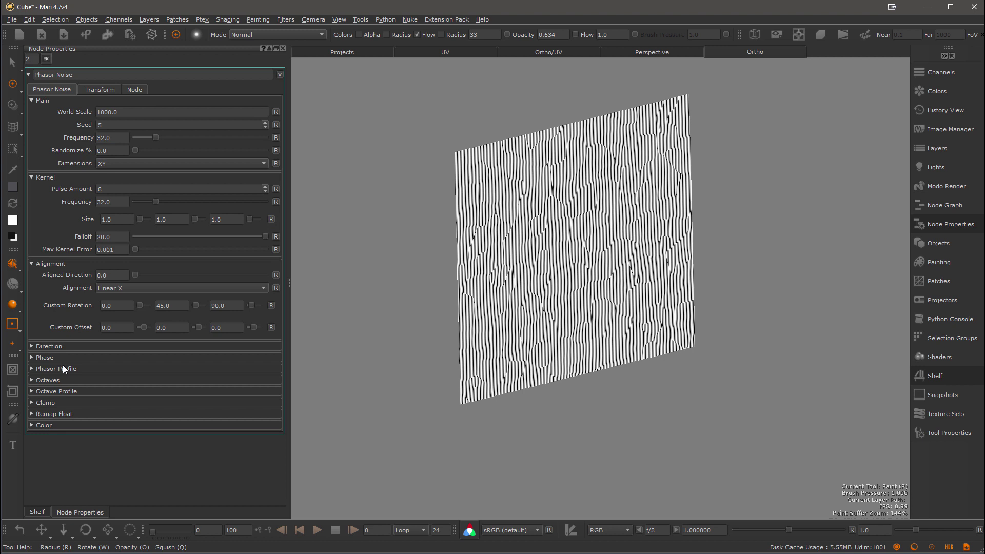
Step: Set the noise to 3 octaves combined with Darken
left_click(58, 380)
left_click_drag(141, 416, 163, 416)
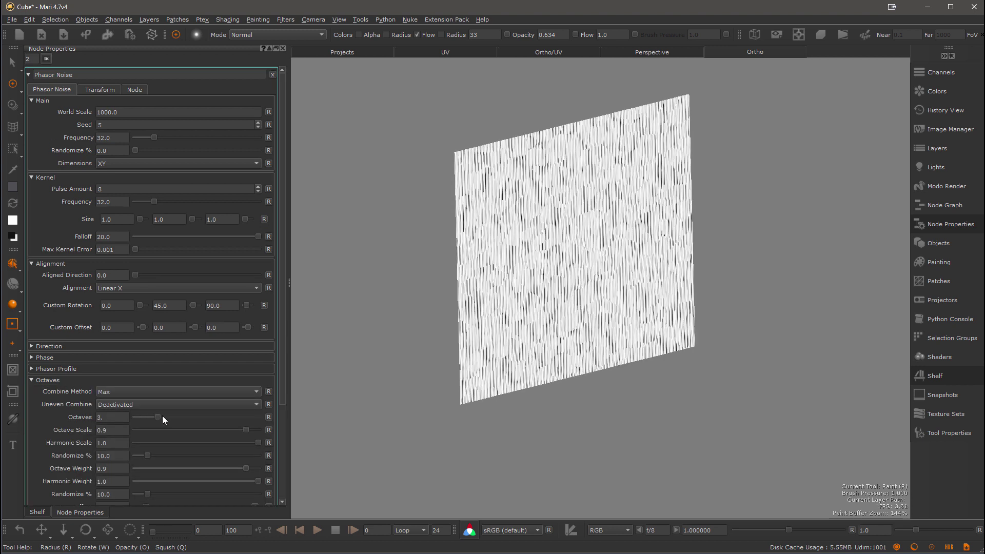
left_click(139, 391)
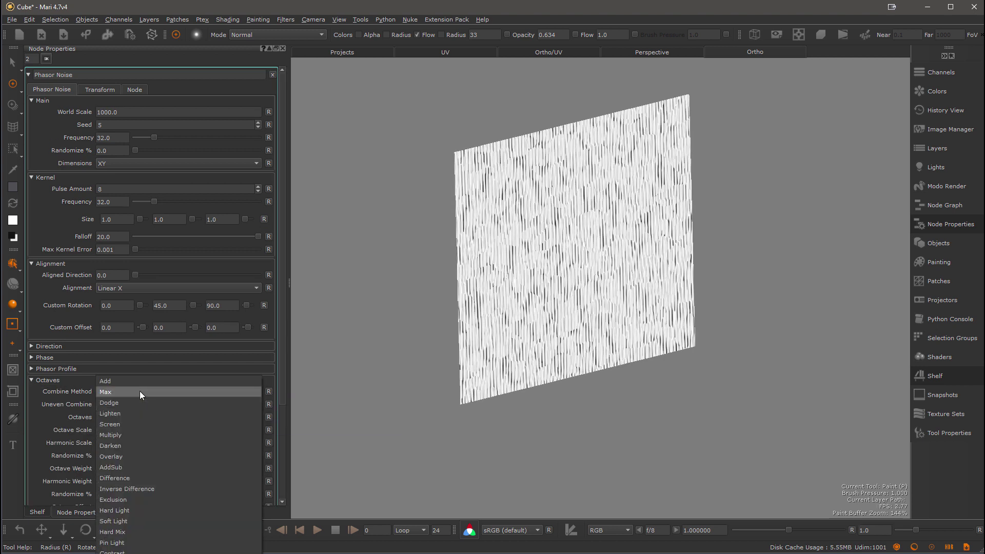
left_click(139, 444)
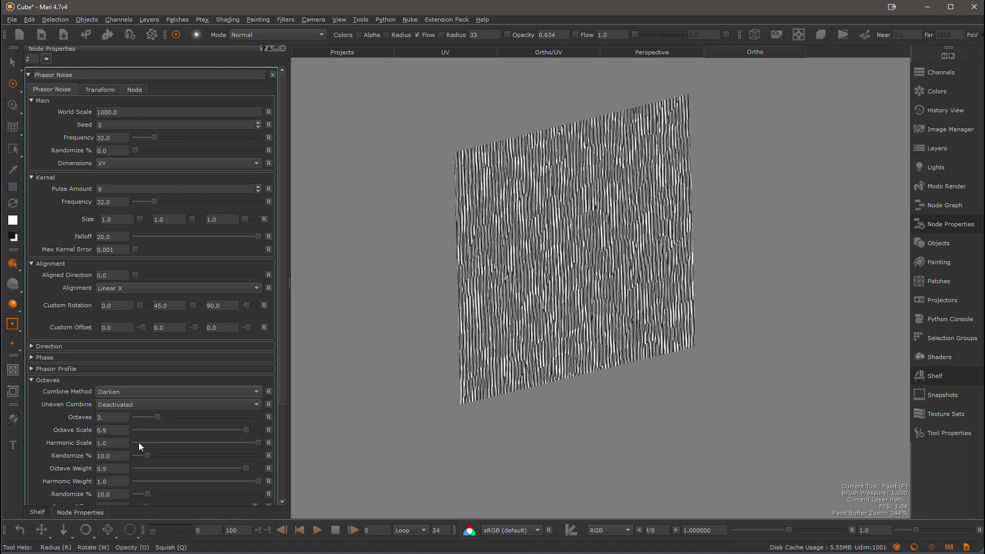
Step: Set Phasor Rotation and Octave Rotation both to 90 and zoom in on the plane
left_click(56, 347)
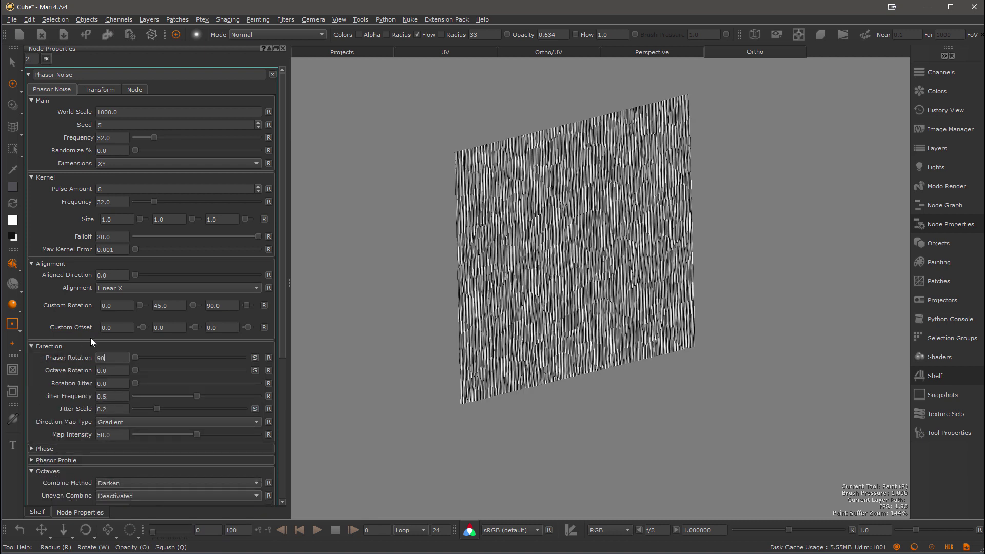
type("90")
key("Return")
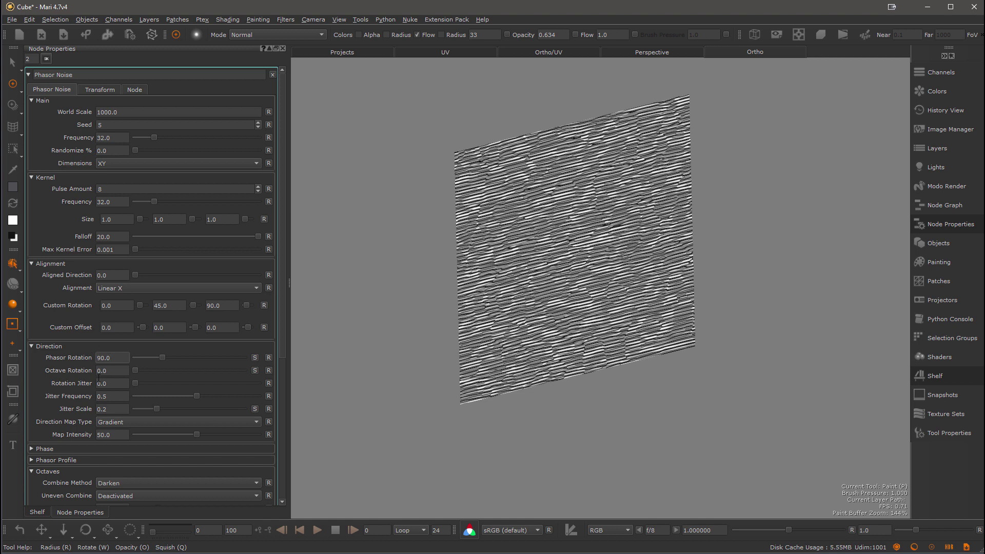
left_click(112, 371)
type("90")
key("Return")
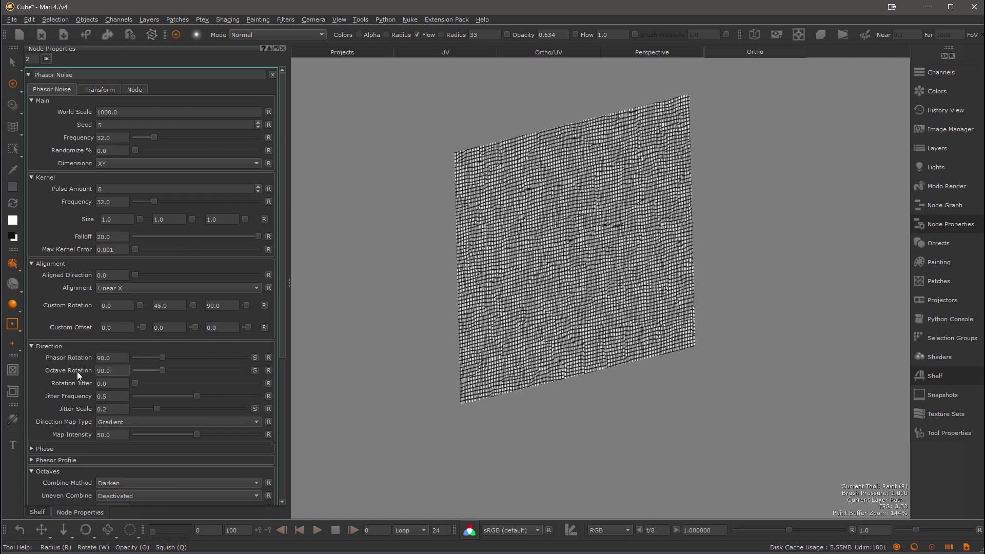
mouse_move(469, 237)
right_mouse_down("alt")
mouse_move(508, 226)
mouse_move(466, 229)
mouse_move(477, 294)
right_mouse_up("alt")
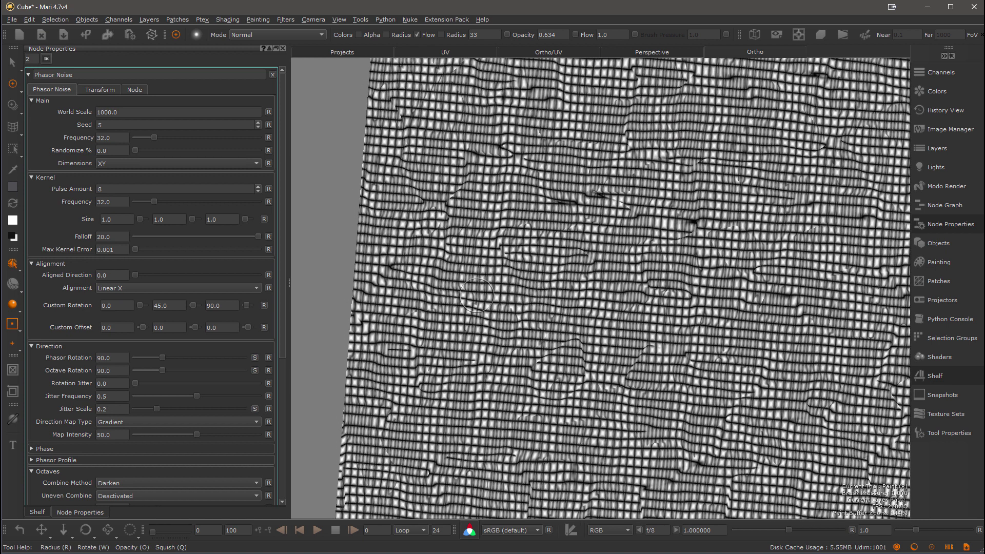
Step: Set Uneven Combine to Dodge and Max Kernel Error to 0.1, then save the Cube project
left_click(32, 346)
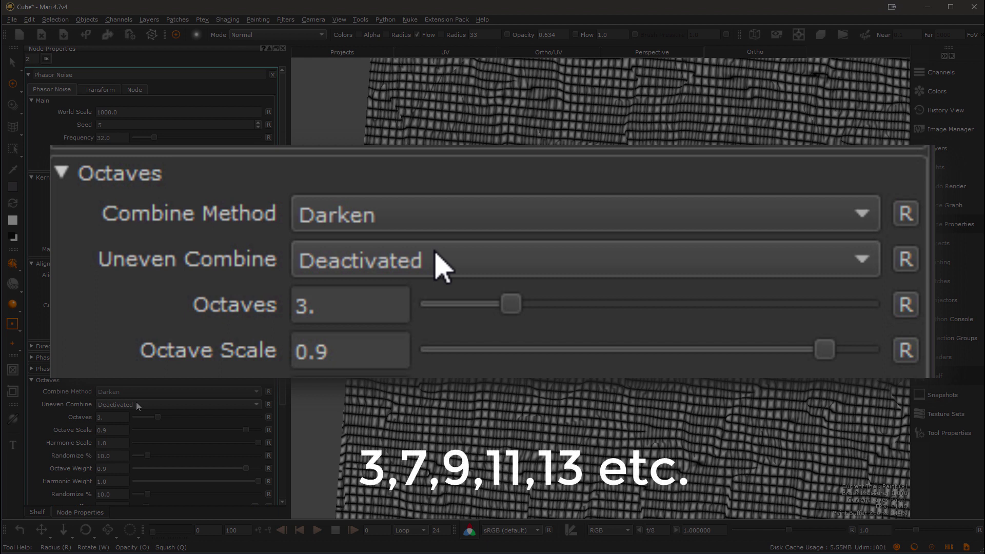
left_click(136, 401)
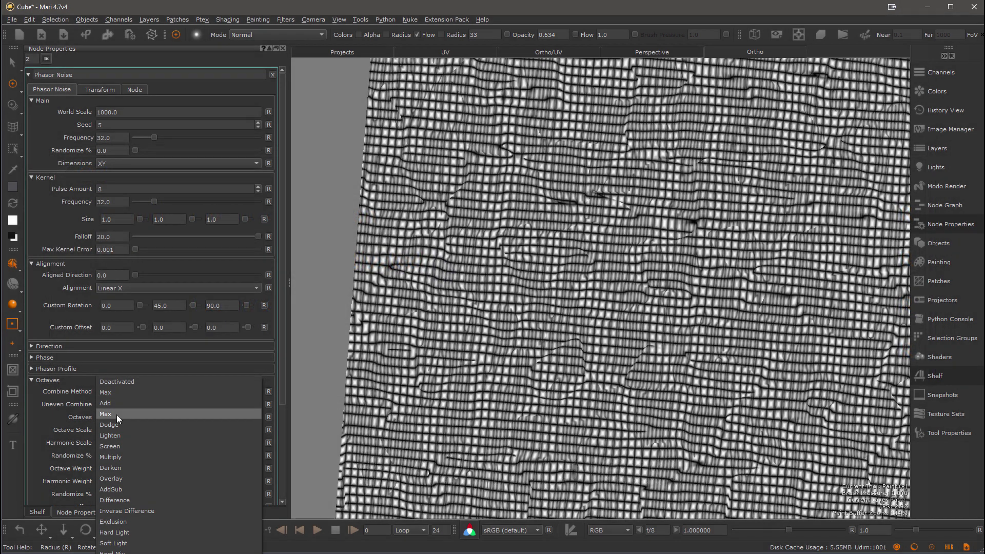
left_click(126, 425)
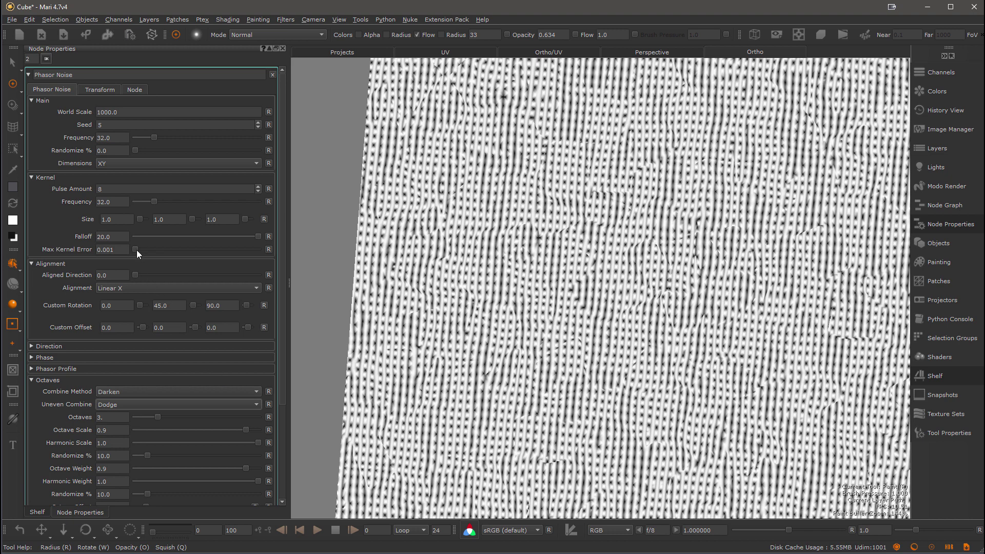
left_click_drag(135, 249, 274, 267)
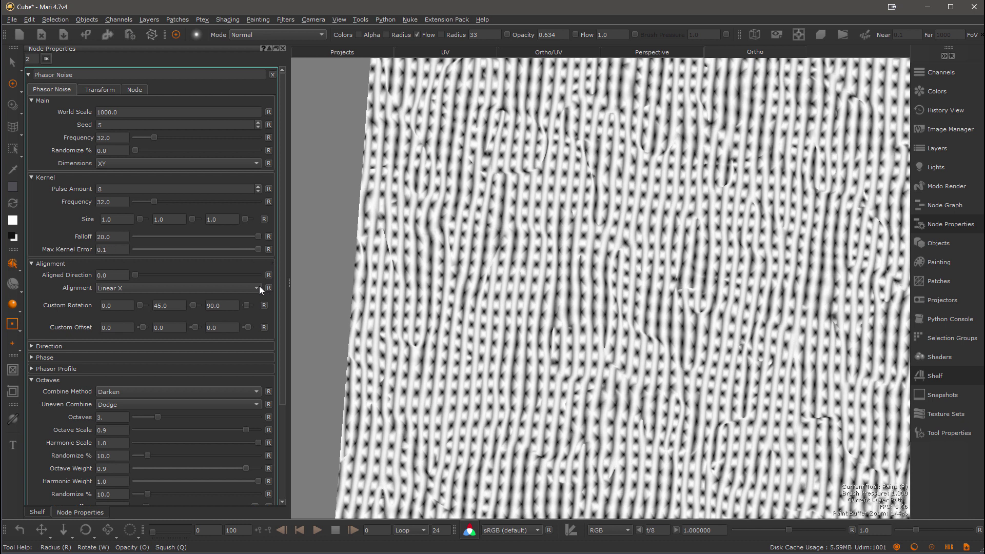
key("ctrl+s")
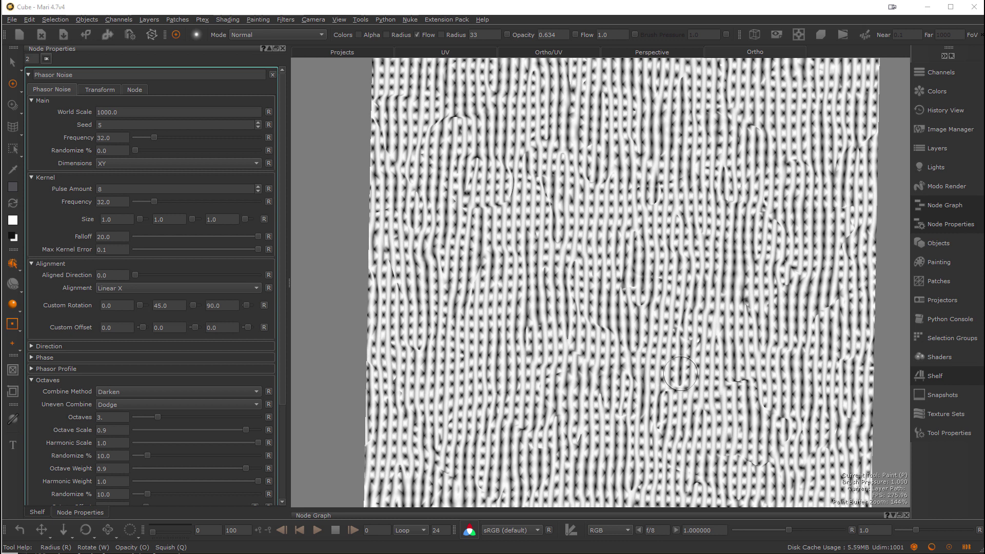
Step: Add a Shape 2D node in the Node Graph
left_click(945, 205)
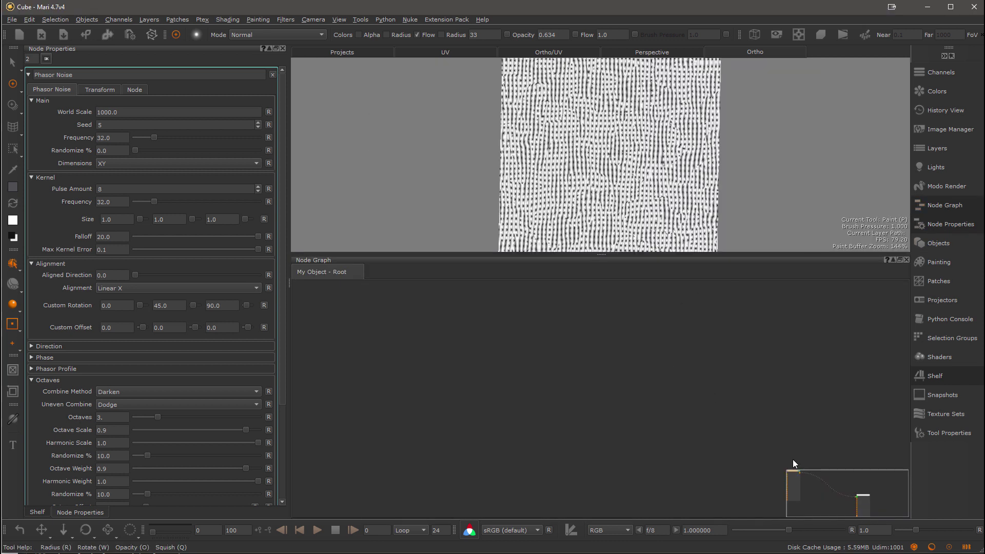
key("Tab")
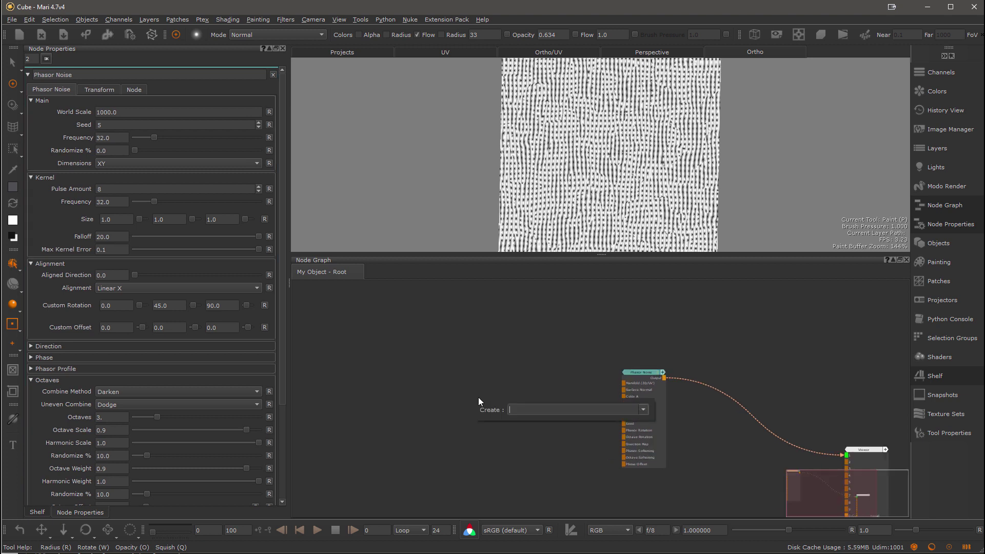
type("shape")
key("Return")
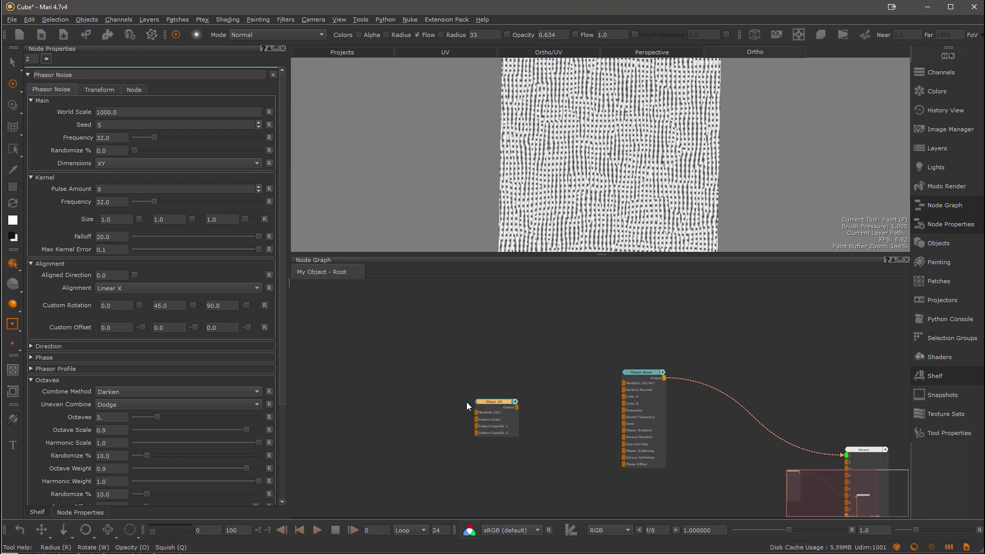
Step: Set the Shape 2D pattern to Cone and wire it into Phasor Noise's Direction Map
double_click(503, 402)
left_click(146, 140)
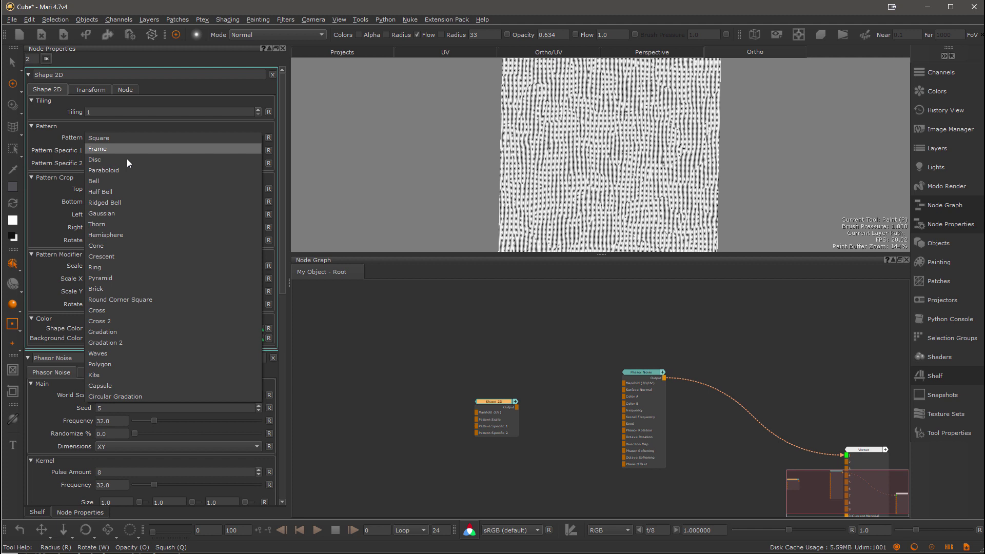
left_click(112, 247)
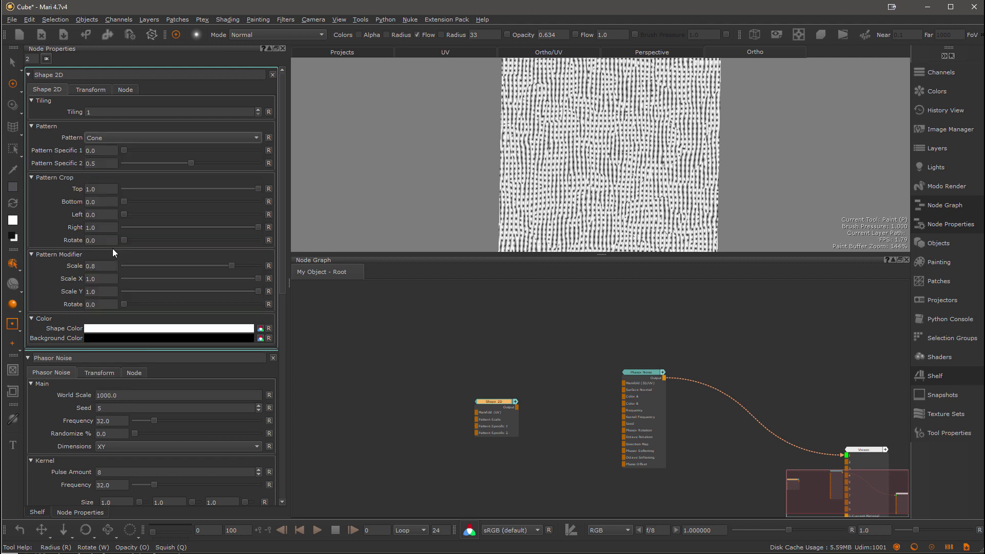
left_click_drag(516, 407, 635, 435)
scroll(635, 479, "up", 4)
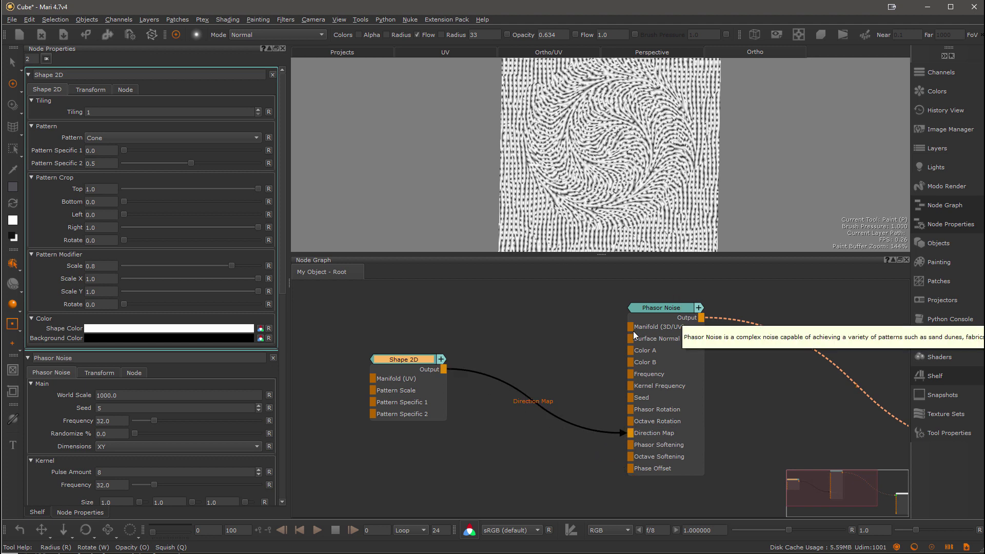
left_click(647, 309)
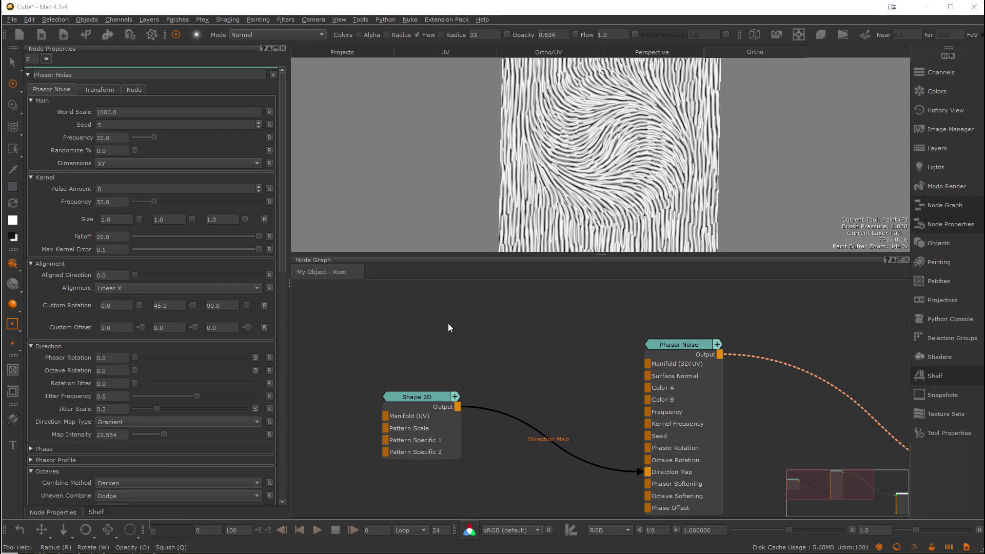
Step: Add a scalar Paint node and connect it to Phasor Noise's Direction Map
middle_click_drag(450, 318, 451, 336)
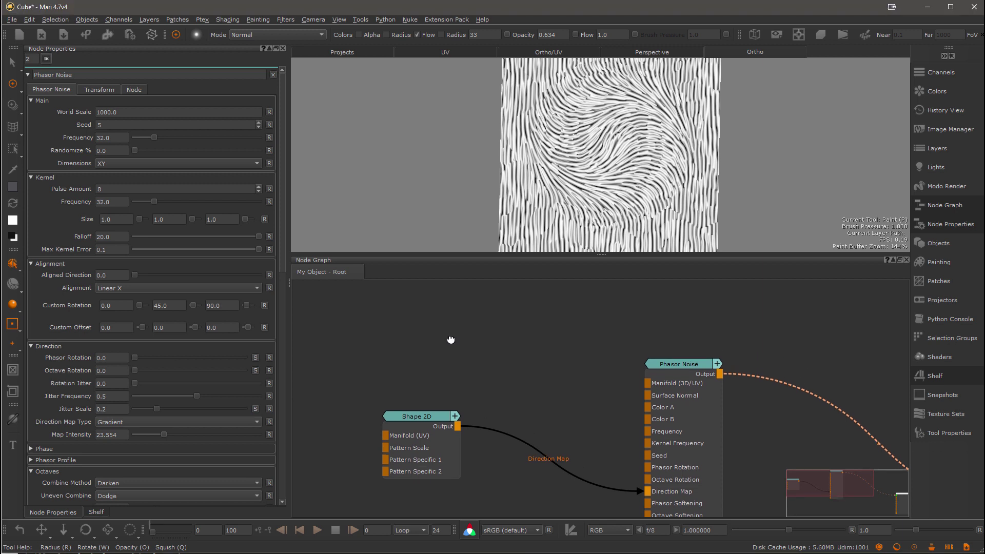
key("p")
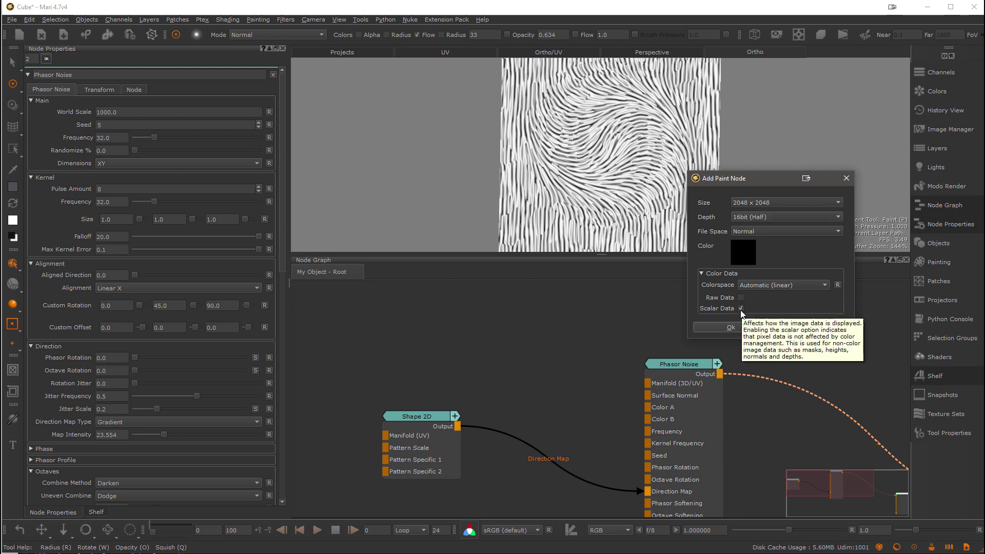
left_click(750, 325)
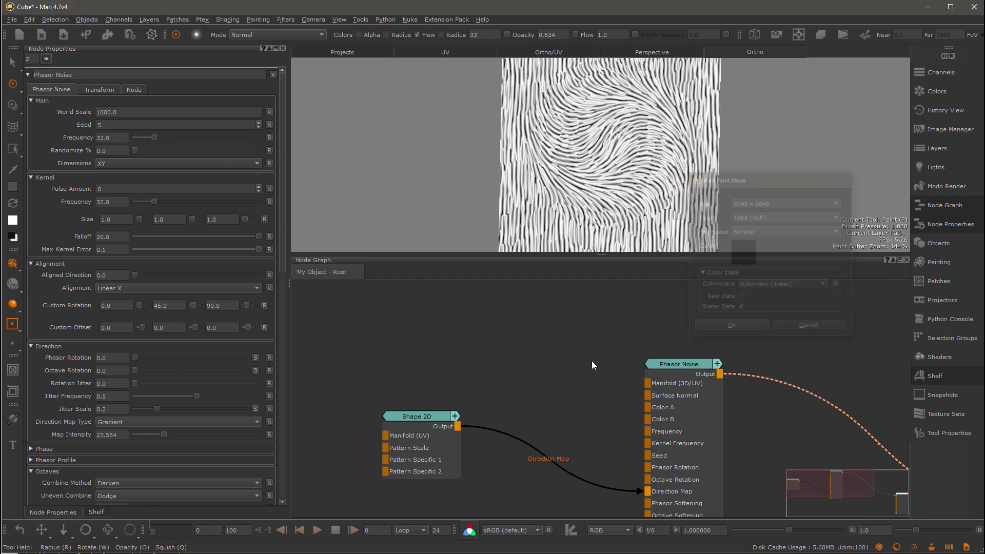
left_click_drag(496, 299, 625, 447)
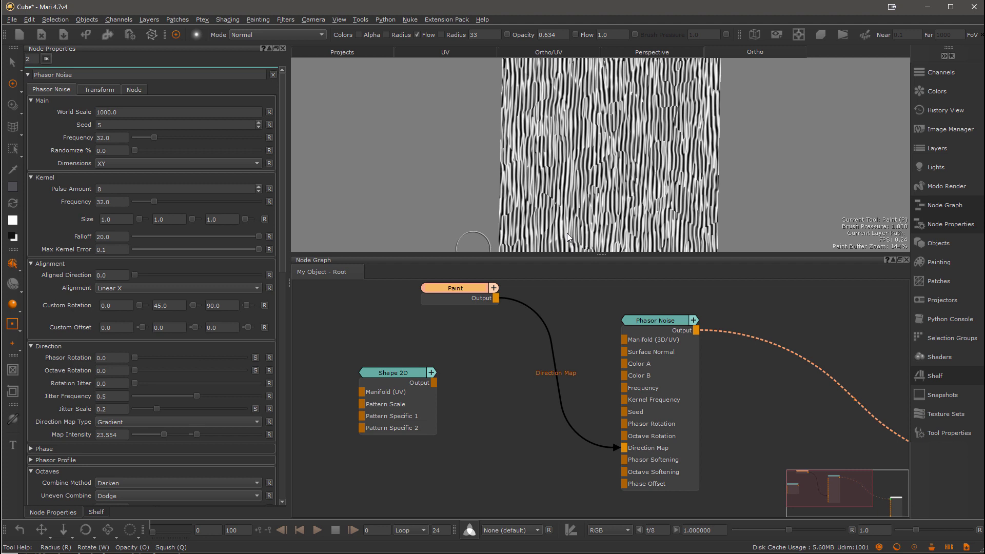
Step: Set Map Intensity to 50 and Direction Map Type to Vector Flow
left_click(196, 434)
left_click(183, 423)
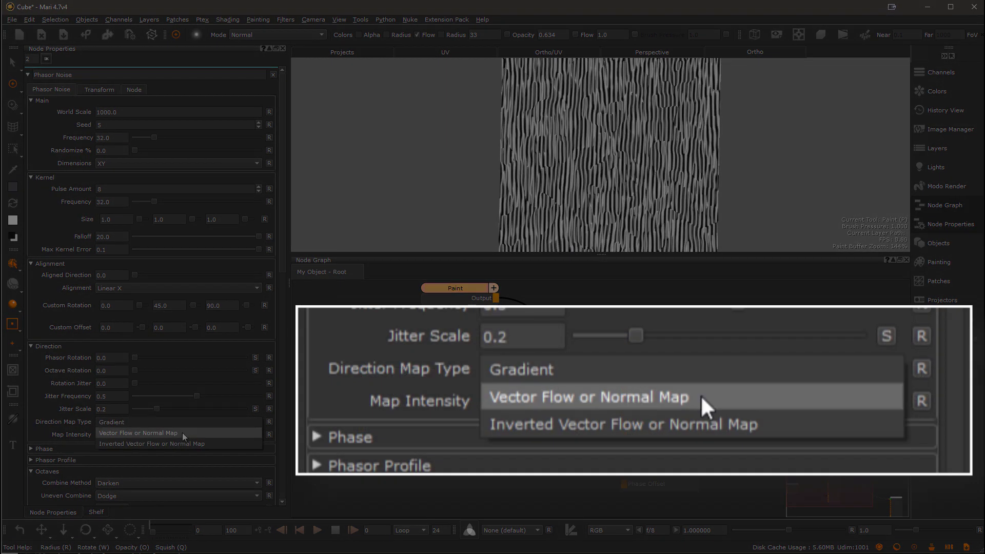
left_click(182, 432)
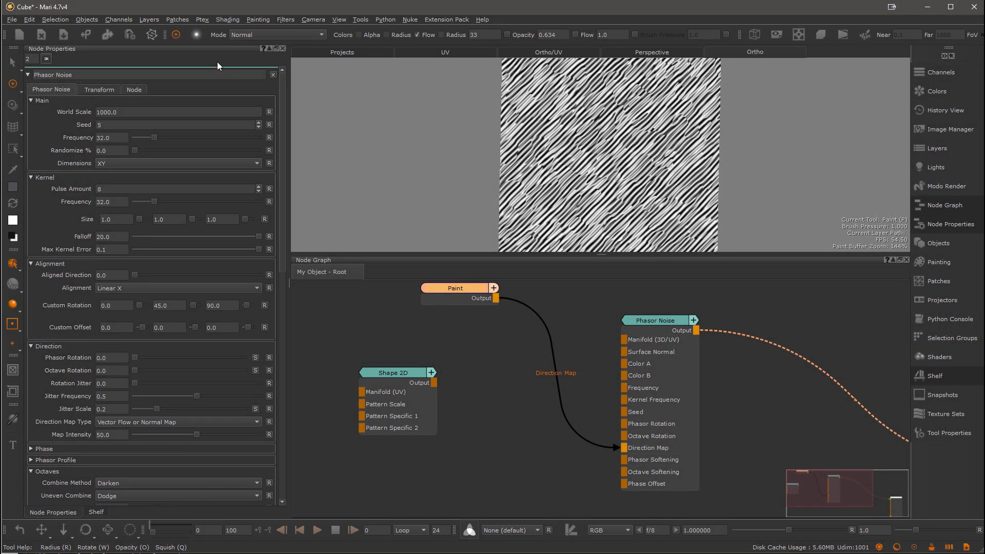
Step: Fill the direction paint with a flat base colour
left_click(149, 21)
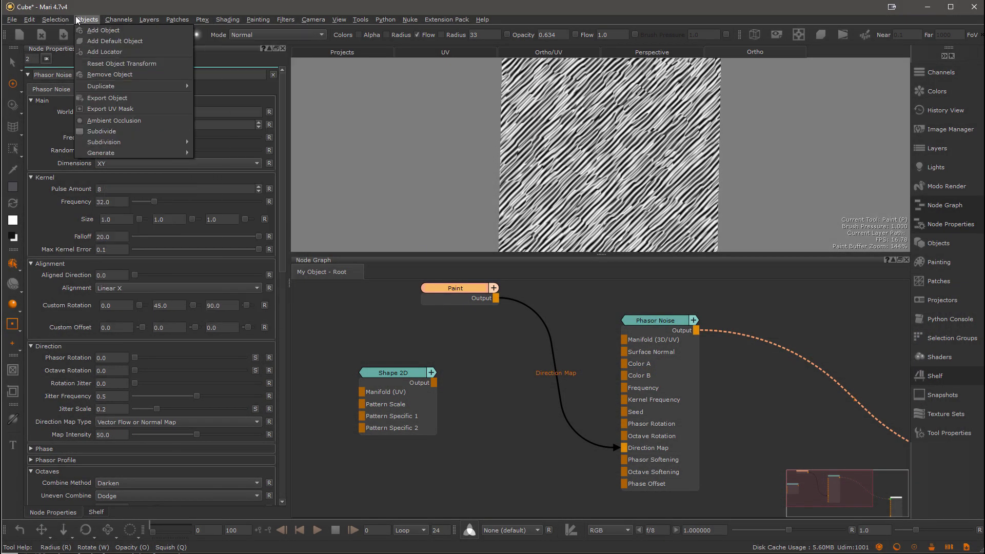
mouse_move(132, 186)
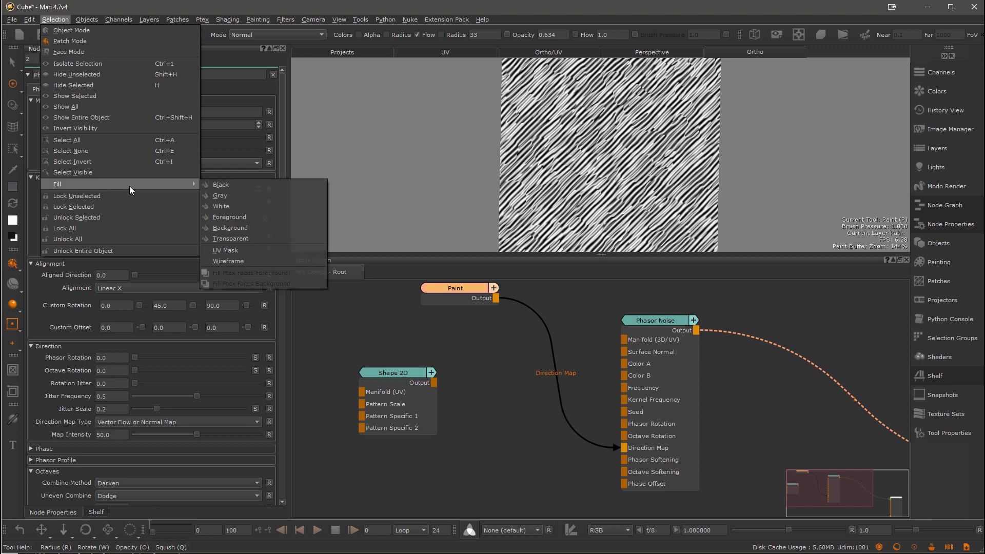
left_click(243, 207)
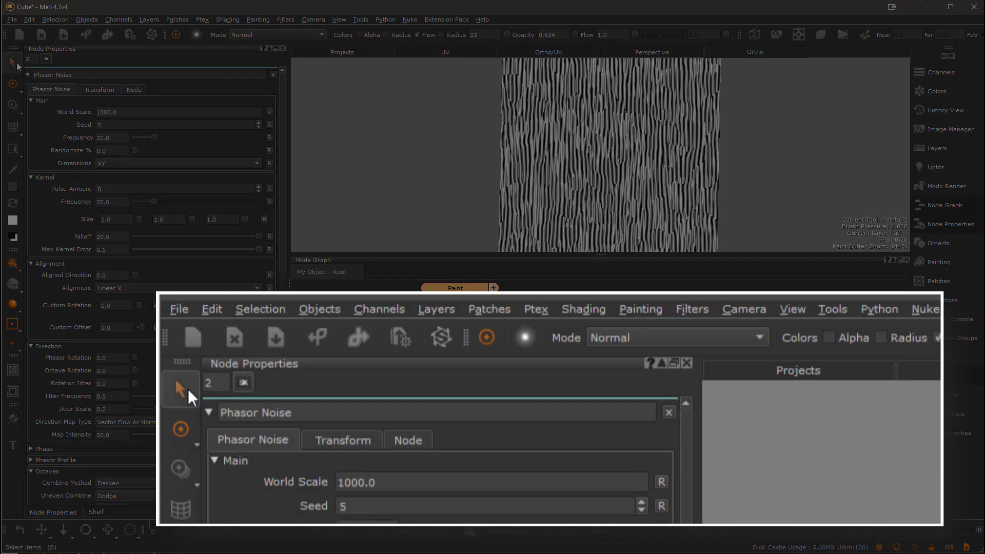
Step: Paint flow vectors with a radius-428 linear brush, sweeping an arc across the plane
left_click(17, 87)
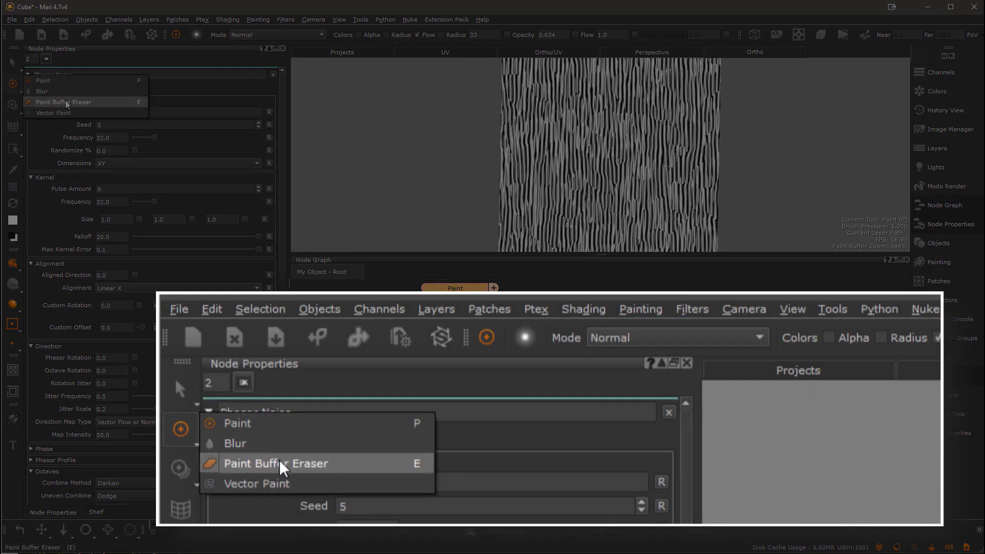
left_click(51, 113)
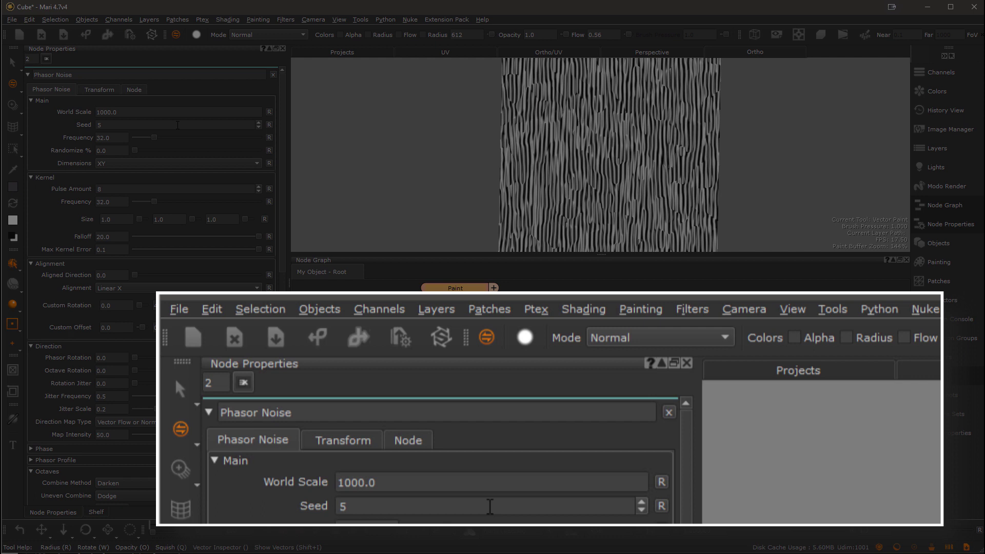
left_click(255, 37)
mouse_move(264, 36)
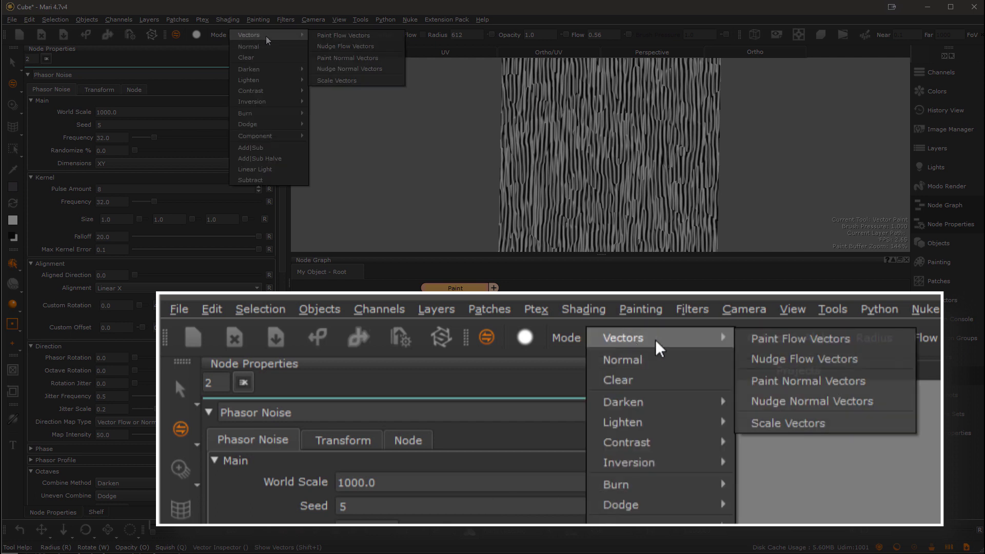
left_click(342, 35)
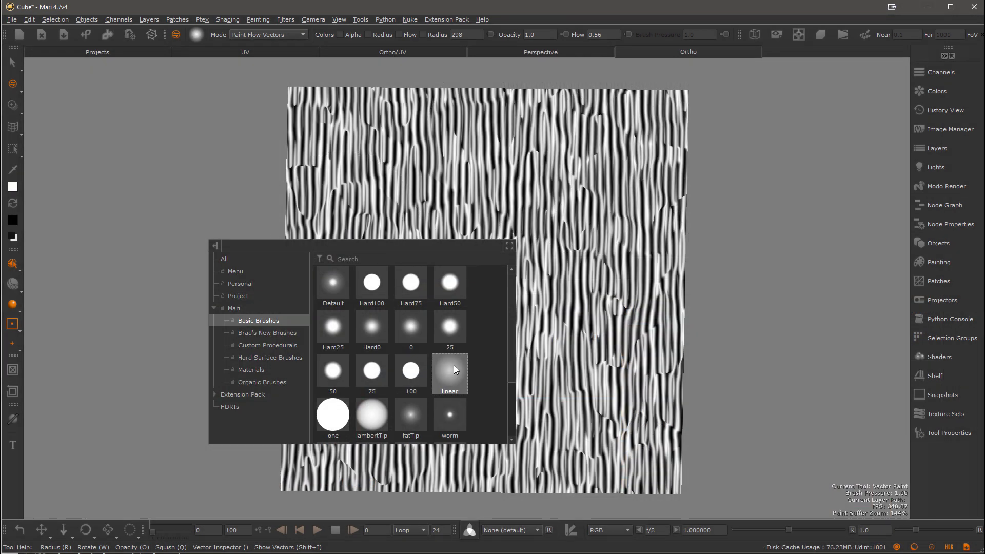
left_click(450, 370)
left_click_drag(375, 286, 441, 286)
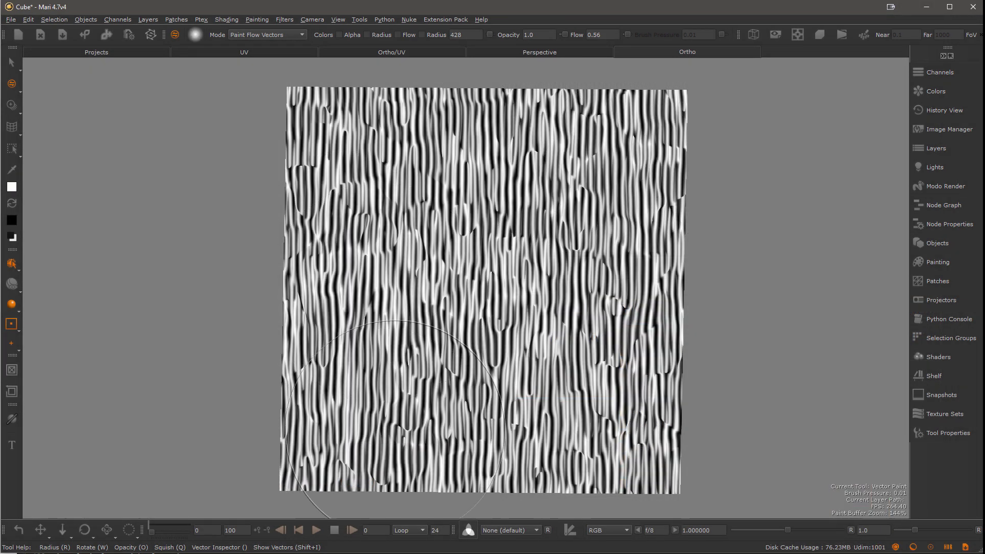
mouse_move(394, 431)
left_mouse_down()
mouse_move(451, 205)
mouse_move(569, 266)
mouse_move(565, 389)
mouse_move(539, 441)
mouse_move(287, 410)
mouse_move(259, 315)
mouse_move(615, 129)
mouse_move(265, 187)
mouse_move(539, 205)
mouse_move(641, 133)
mouse_move(590, 400)
mouse_move(154, 252)
mouse_move(308, 405)
mouse_move(590, 385)
mouse_move(689, 326)
left_mouse_up()
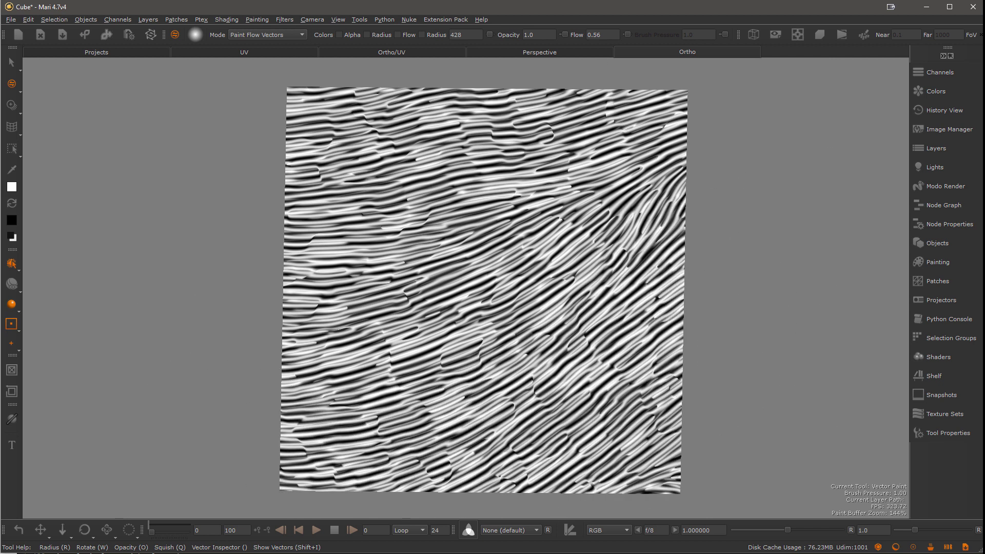
Step: Restore the node properties and graph, then filter the Procedural Masks browser to 'phasor'
left_click(944, 224)
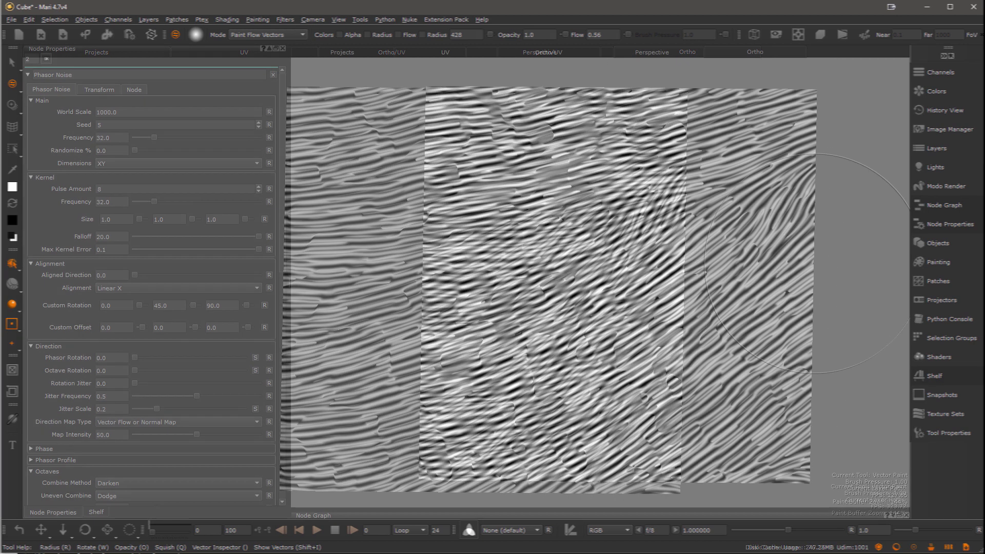
left_click(941, 205)
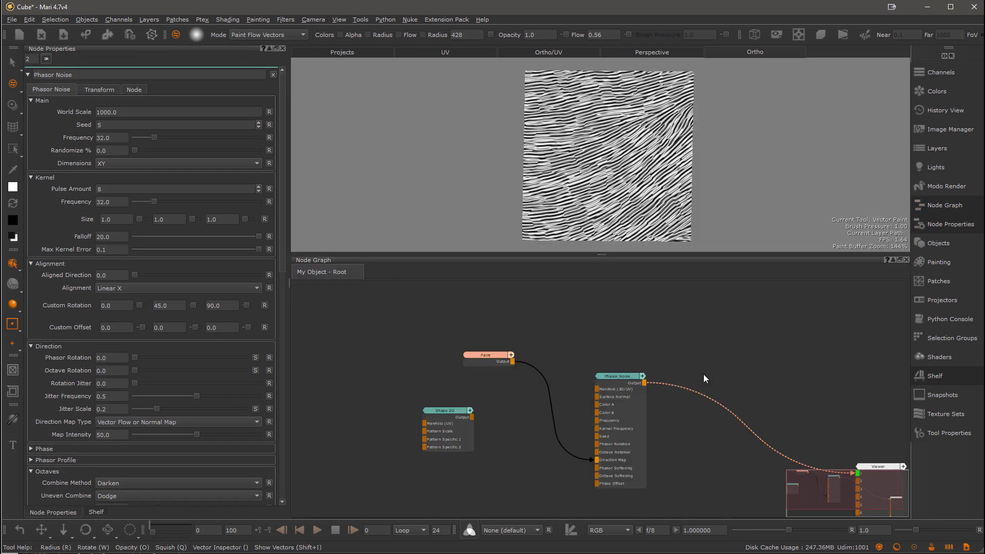
key("shift+m")
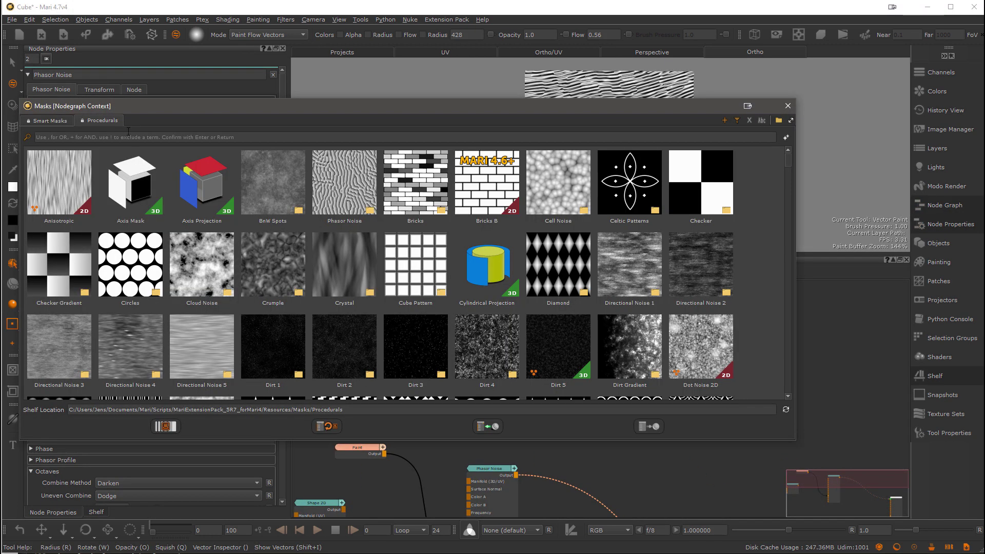
left_click(132, 135)
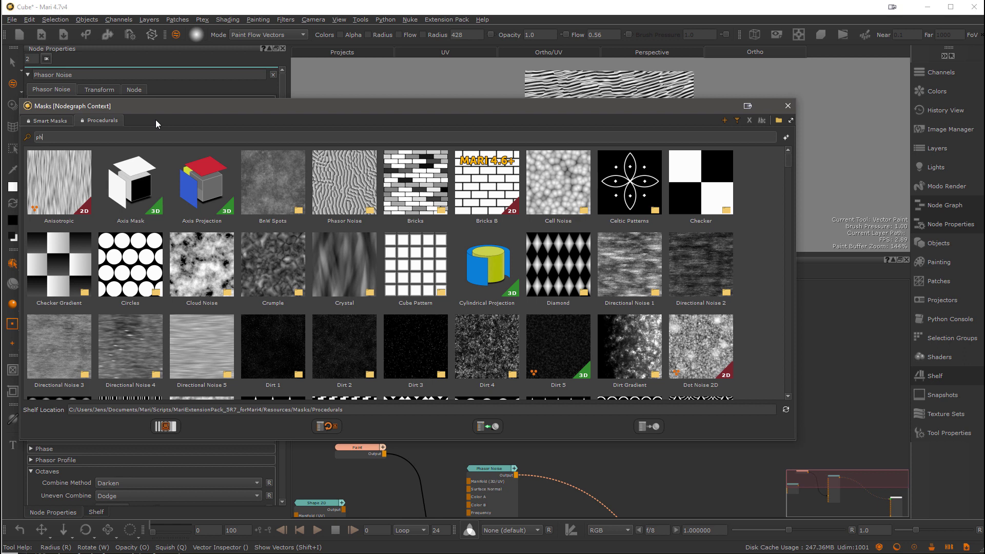
type("phasor")
key("Return")
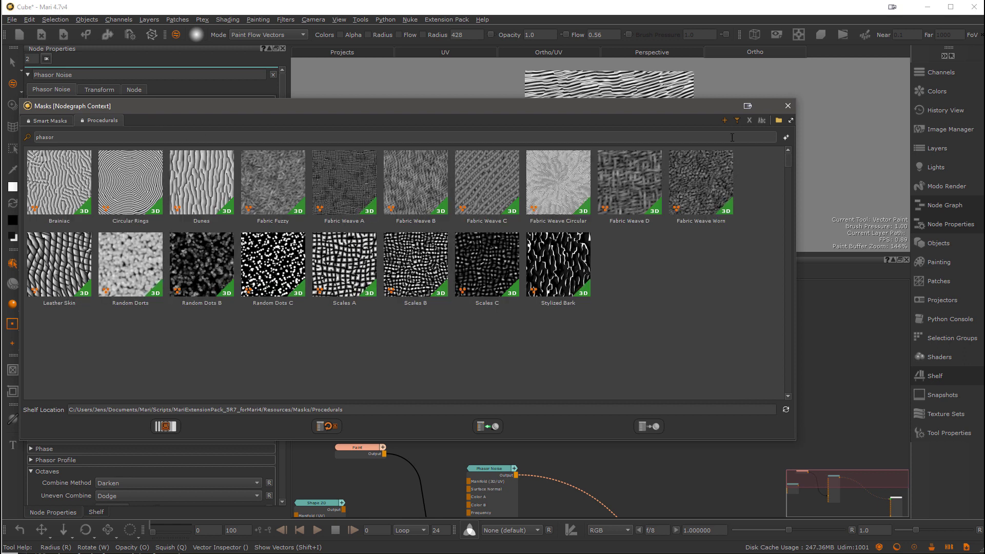
Step: Save the filtered phasor presets as a new shelf tab named 'phasor'
left_click(738, 123)
type("phaso")
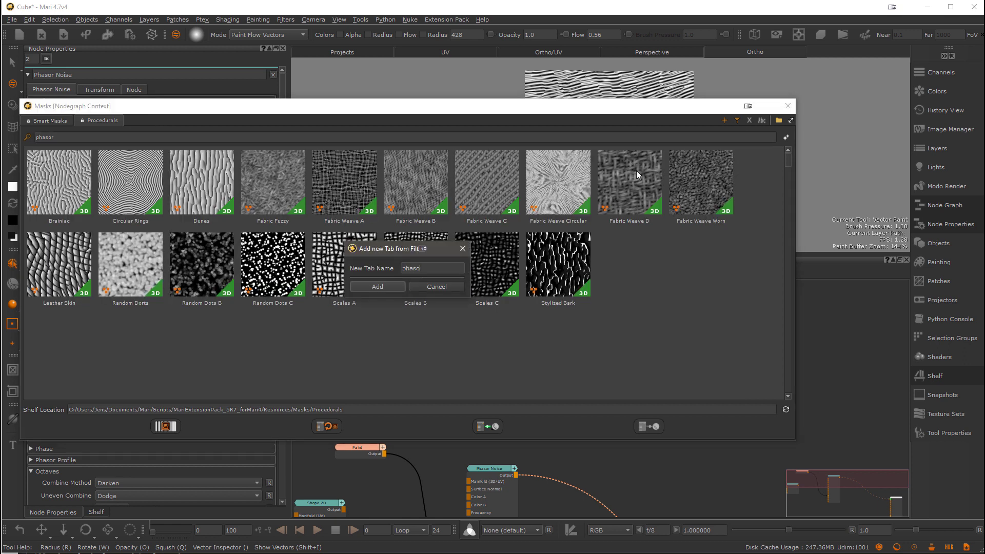
type("r")
key("Return")
mouse_move(636, 171)
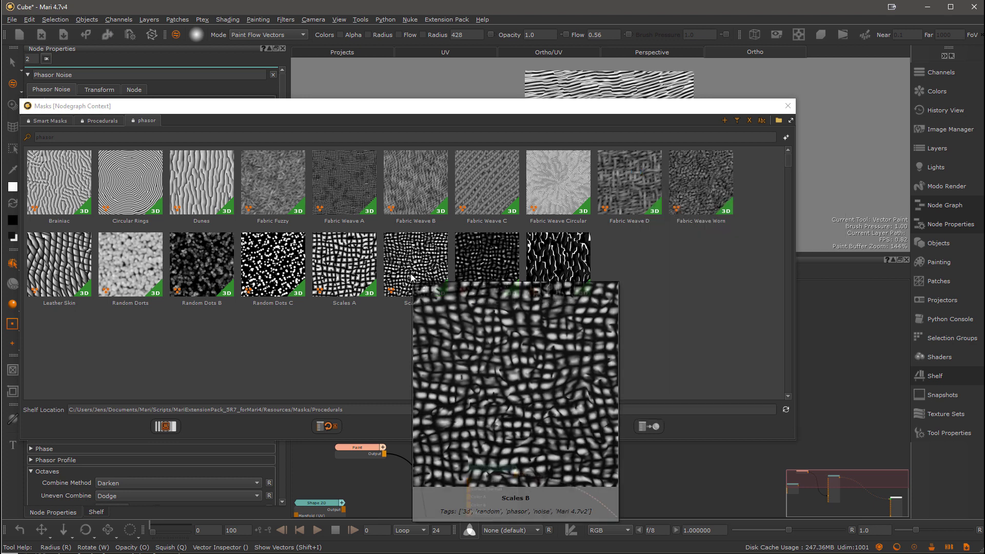
Step: Add Scales B as Phasor Noise3, feed Paint into its Direction Map, and set type to Vector Flow
mouse_move(446, 269)
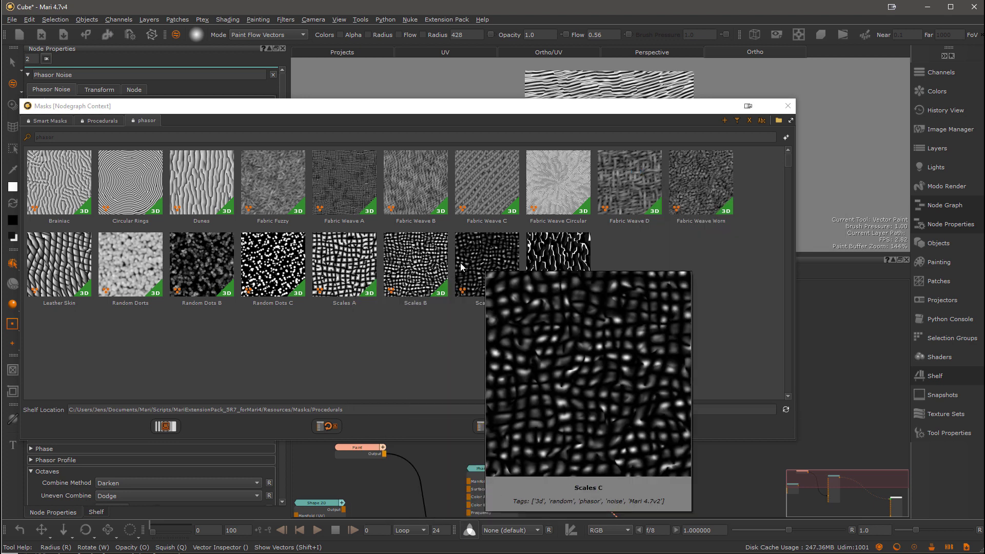
left_click_drag(421, 257, 850, 348)
scroll(619, 298, "up", 5)
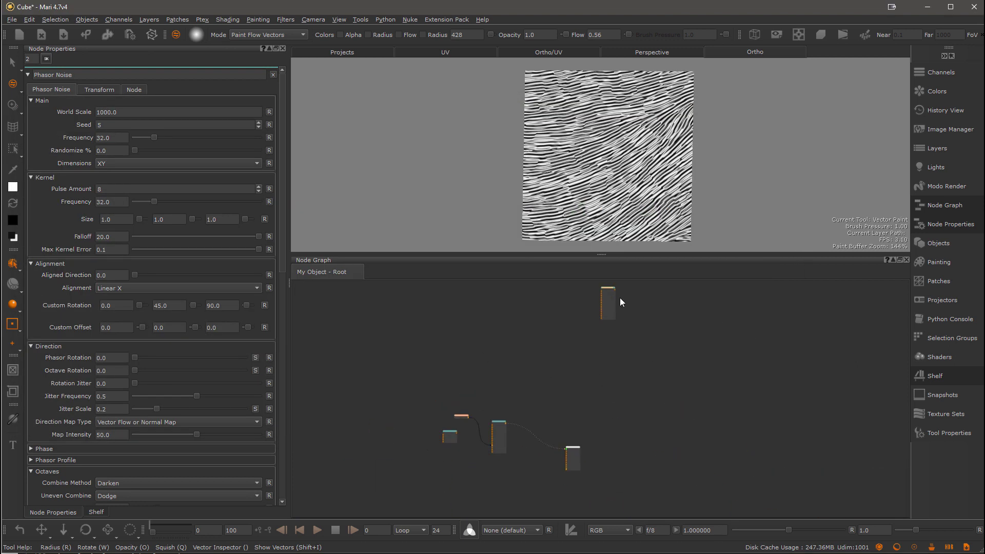
left_click_drag(594, 429, 593, 427)
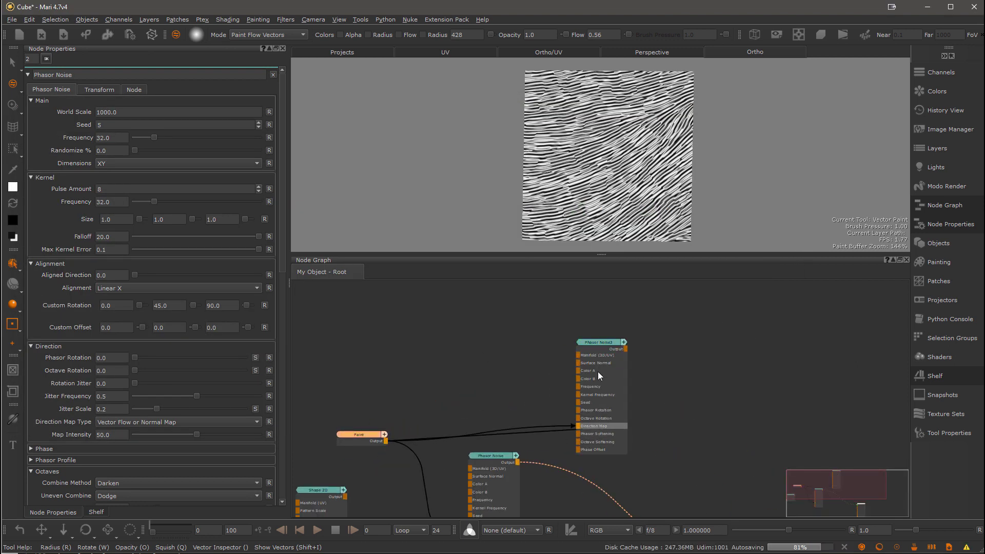
left_click(616, 342)
left_click(47, 275)
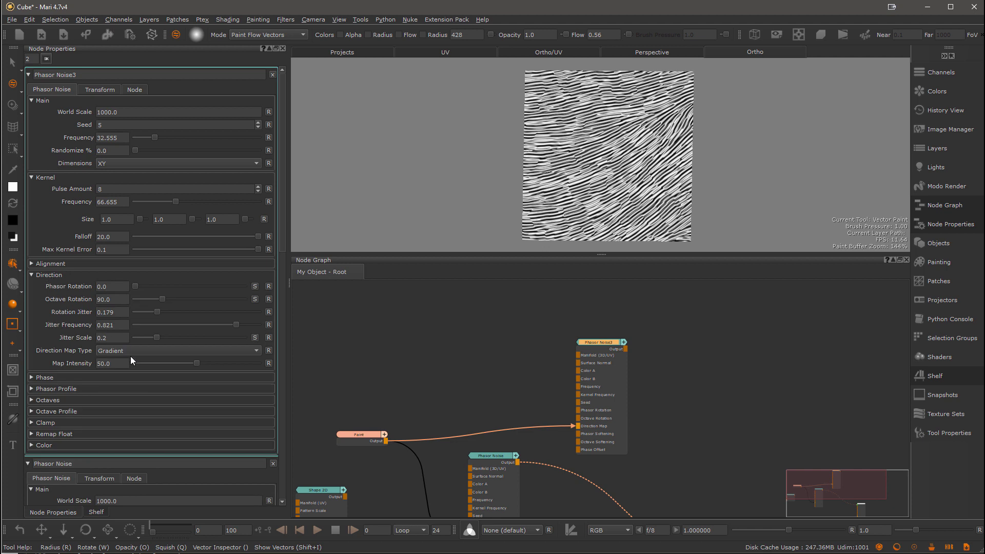
left_click(131, 351)
left_click(154, 363)
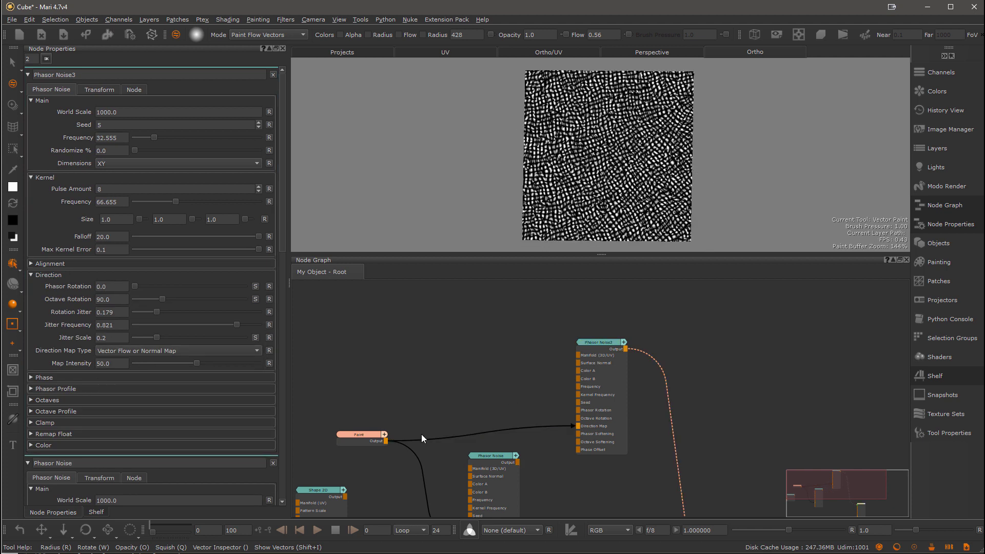
Step: Paint swirling flow vectors across the plane in the enlarged viewport
left_click(940, 206)
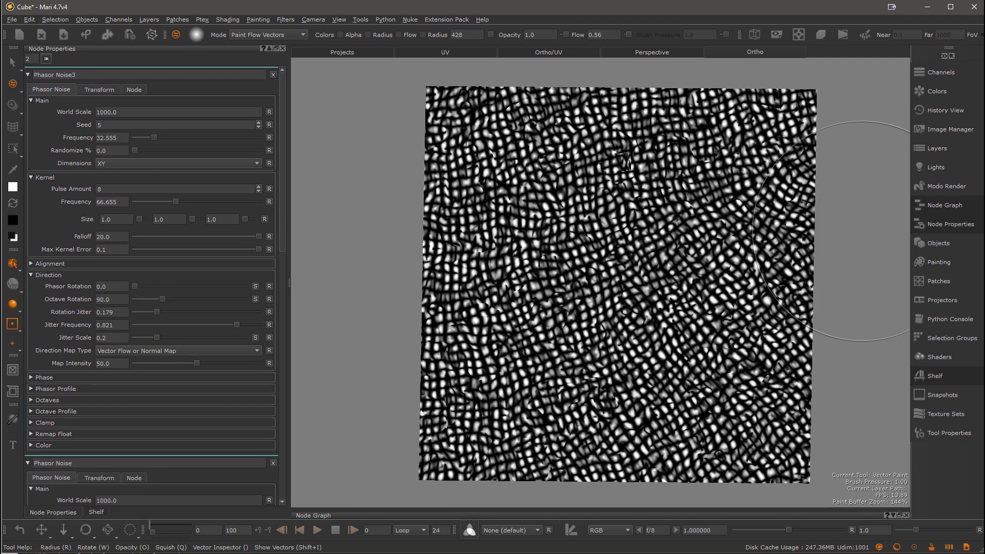
mouse_move(621, 162)
left_mouse_down()
mouse_move(564, 241)
mouse_move(452, 354)
left_mouse_up()
mouse_move(615, 175)
left_mouse_down()
mouse_move(589, 308)
mouse_move(513, 400)
mouse_move(641, 333)
mouse_move(574, 221)
mouse_move(658, 431)
left_mouse_up()
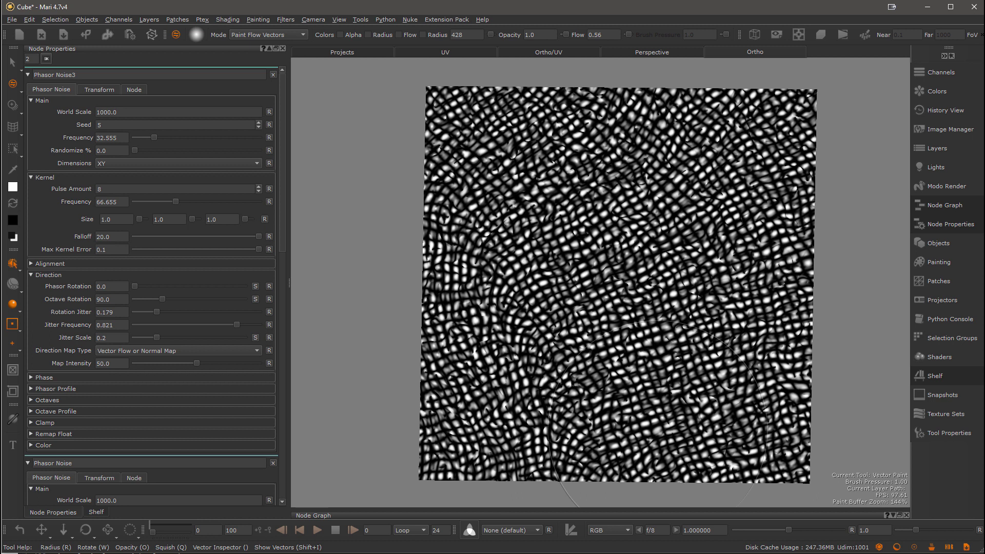
Step: Create a new Paint1 node filled with white
left_click(945, 205)
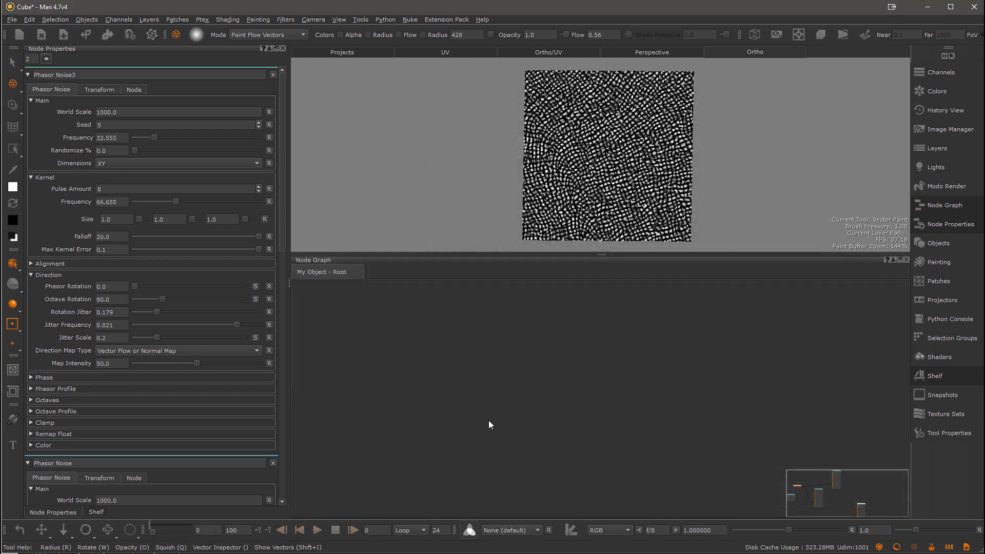
left_click(806, 504)
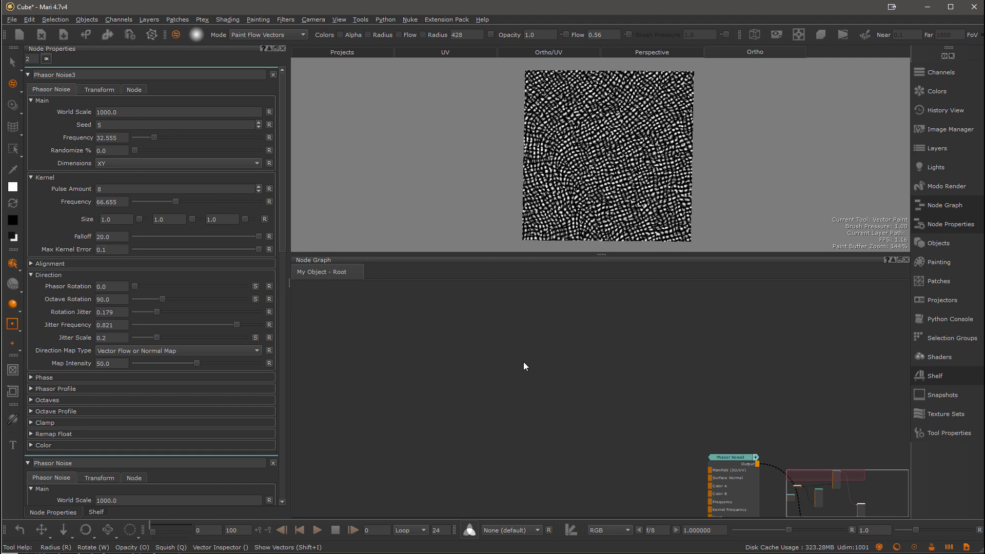
key("p")
left_click(751, 252)
left_click(673, 236)
left_click(703, 352)
left_click(730, 327)
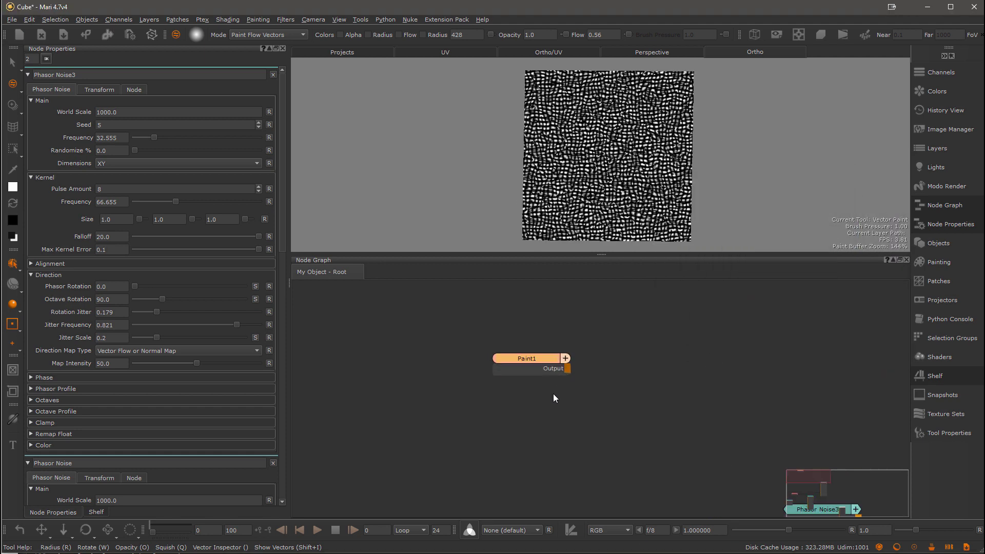
Step: Add a Multiply node and a Float node through quick node creation
key("Tab")
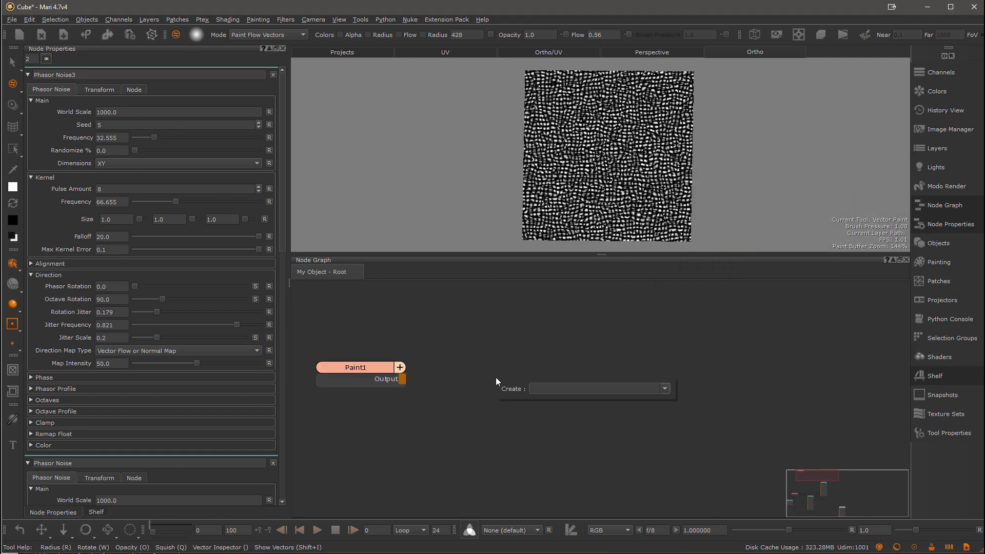
type("mul")
key("Down")
key("Down")
key("Down")
key("Down")
key("Down")
key("Down")
key("Down")
key("Return")
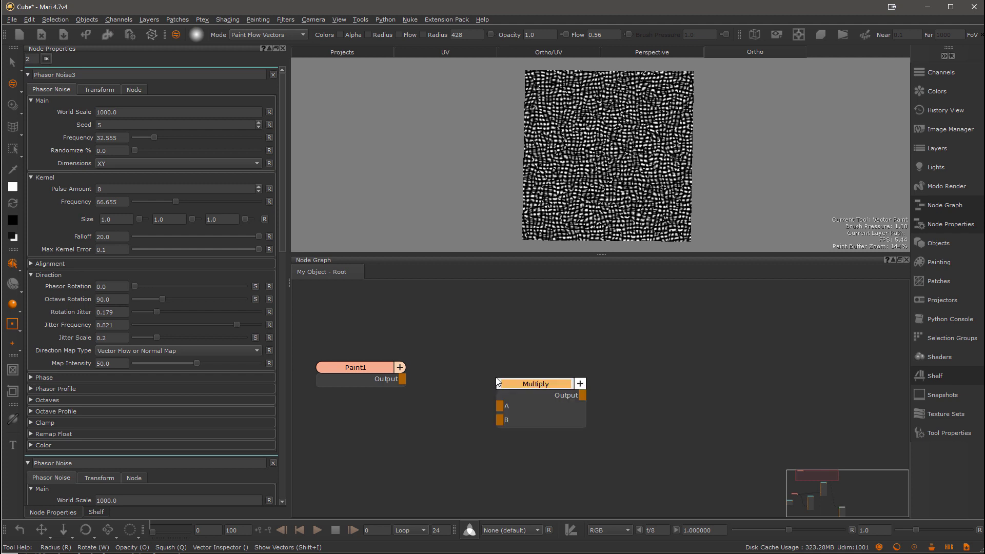
key("Tab")
type("float")
key("Return")
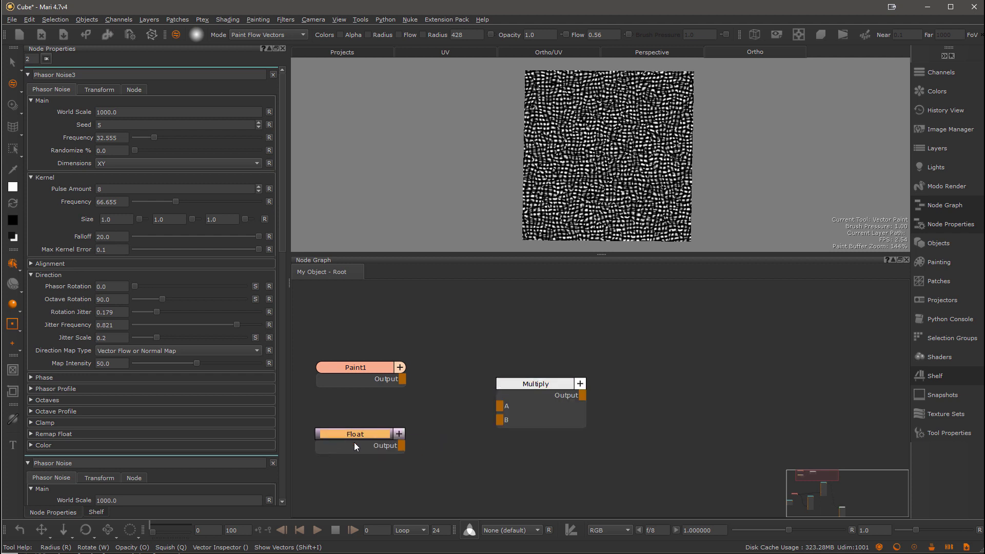
Step: Wire Paint1 into Multiply's A and Multiply into Phasor Noise3's Frequency, then arrange the nodes
left_click_drag(402, 380, 499, 406)
scroll(676, 436, "down", 3)
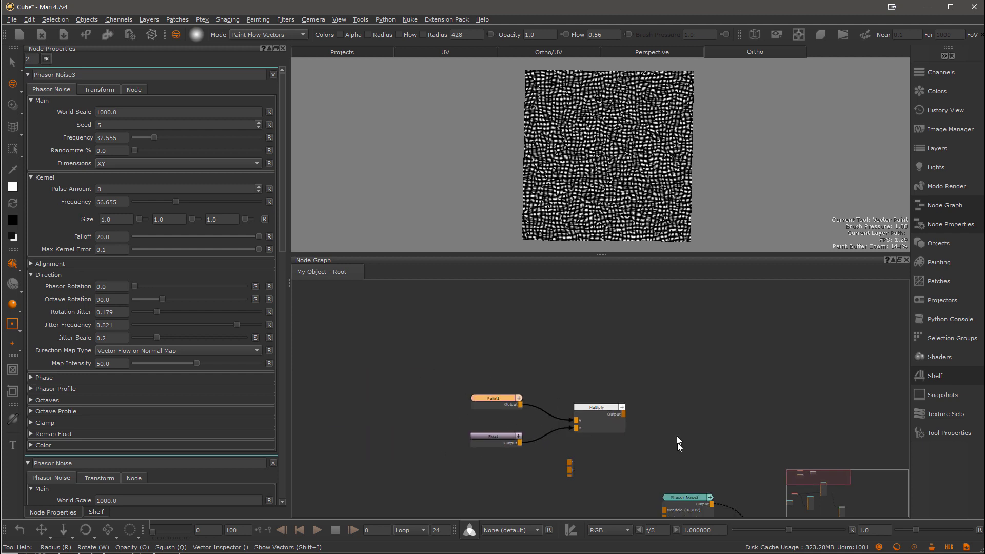
left_click_drag(528, 333, 479, 442)
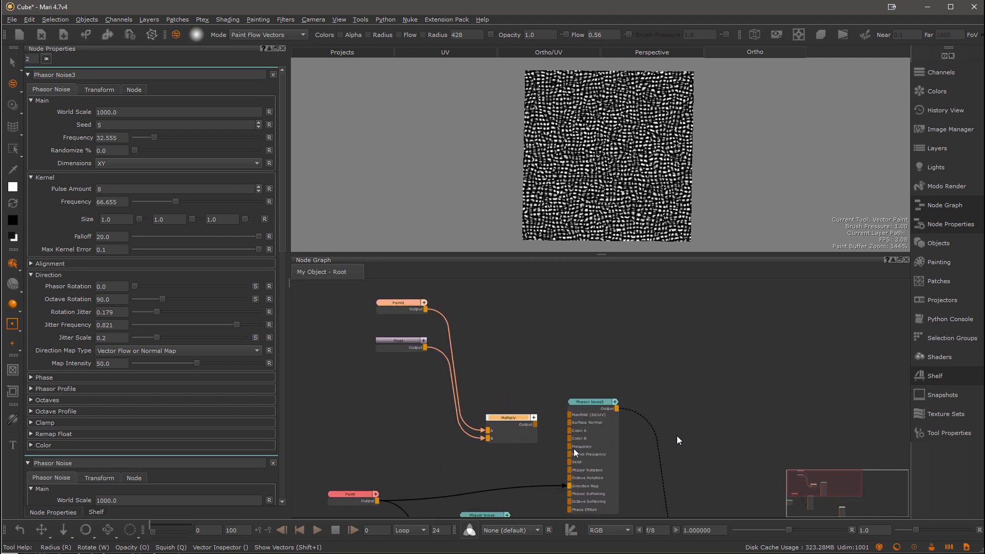
scroll(503, 480, "up", 3)
left_click_drag(532, 371, 592, 408)
mouse_move(524, 449)
middle_mouse_down()
mouse_move(608, 497)
mouse_move(613, 436)
middle_mouse_up()
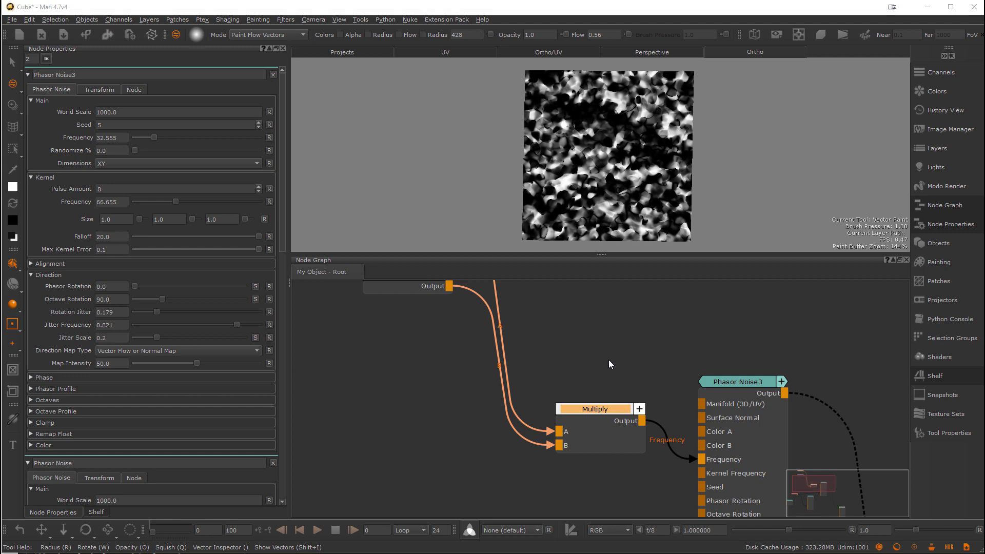
middle_click_drag(540, 299, 630, 431)
scroll(630, 431, "down", 3)
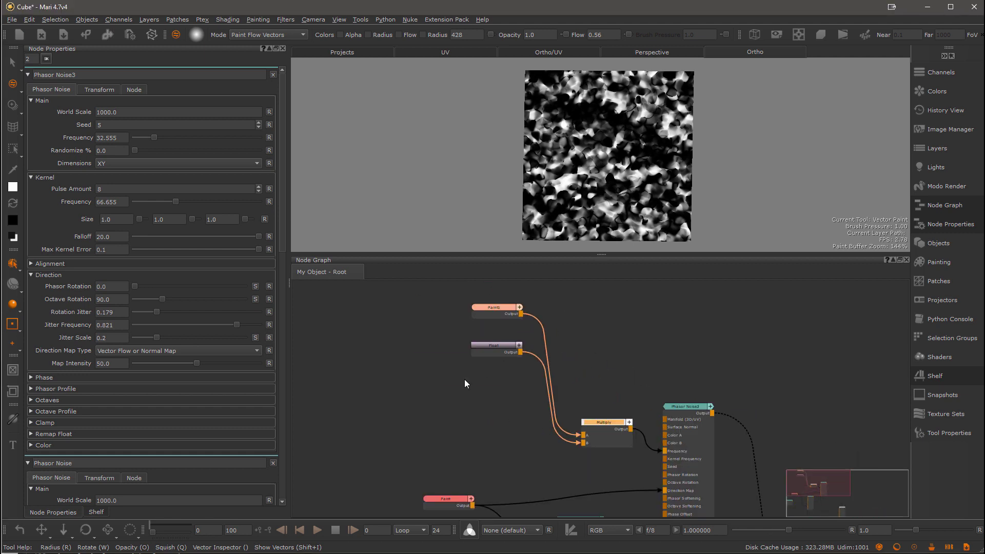
left_click_drag(464, 383, 470, 411)
scroll(630, 359, "up", 3)
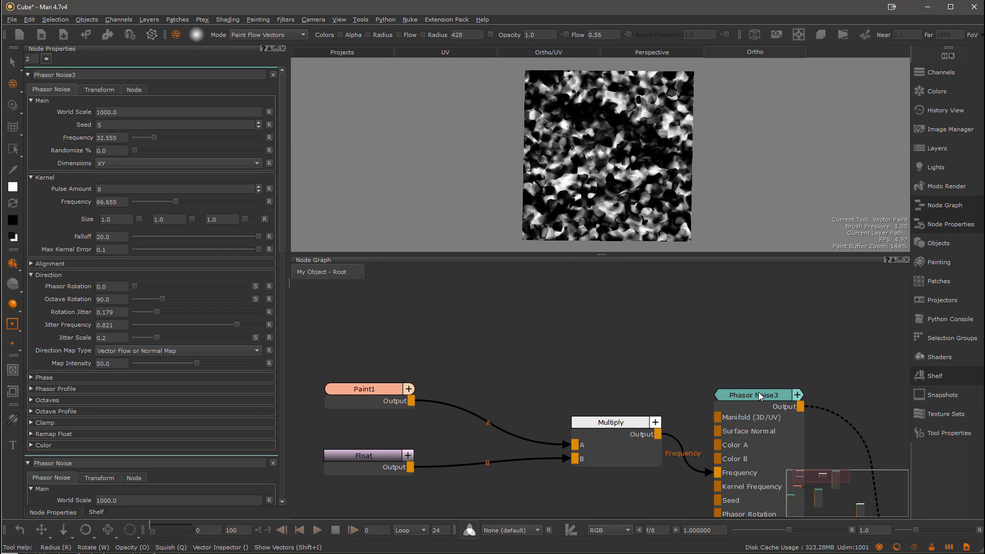
Step: Set the Float node's value to 32.555
left_click(757, 395)
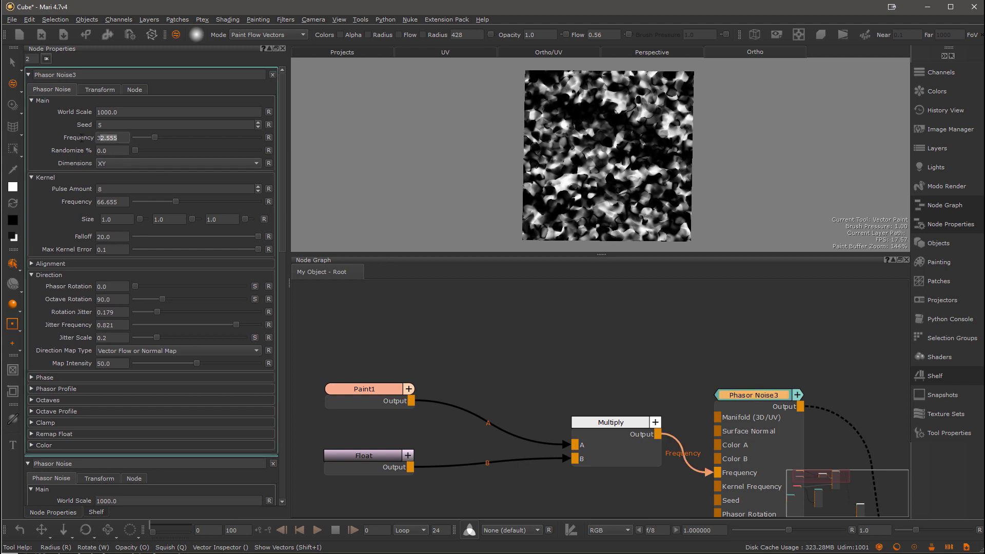
left_click(371, 453)
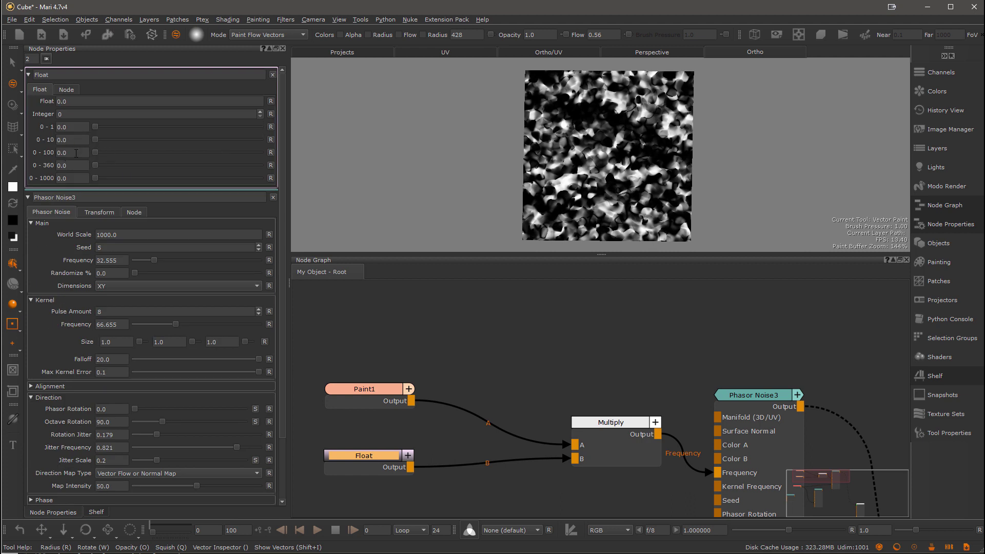
key("Return")
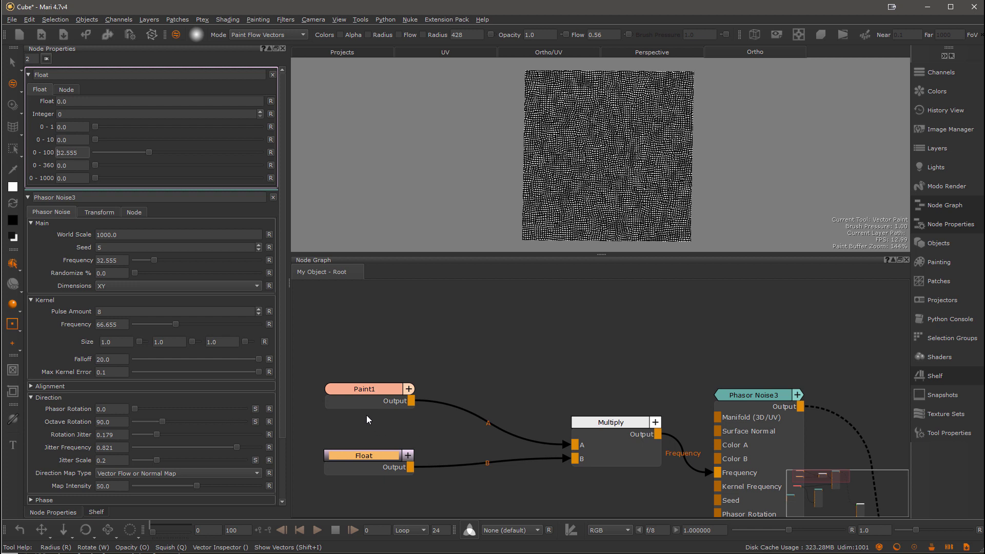
left_click(367, 396)
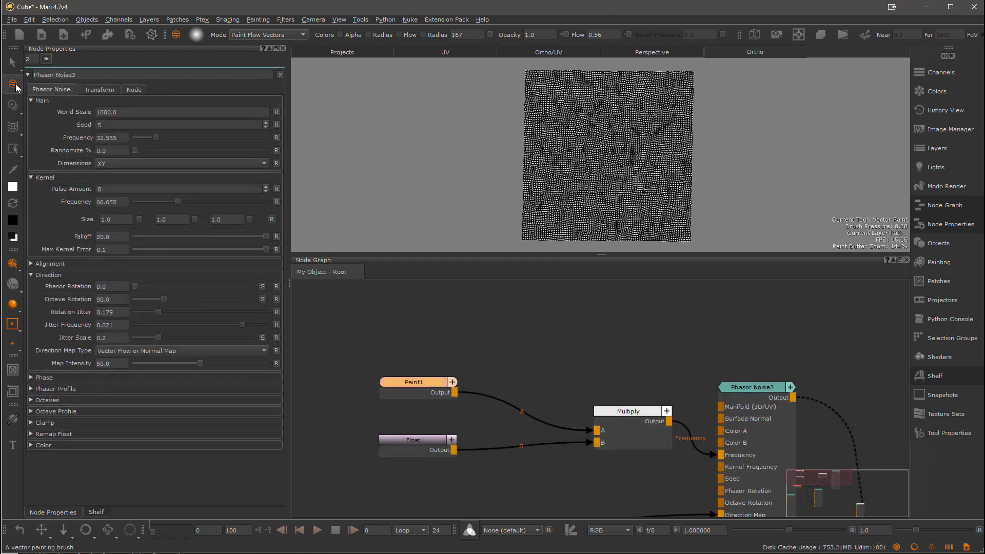
Step: Switch to the regular Paint brush with Normal paint mode
left_click(21, 91)
left_click(70, 88)
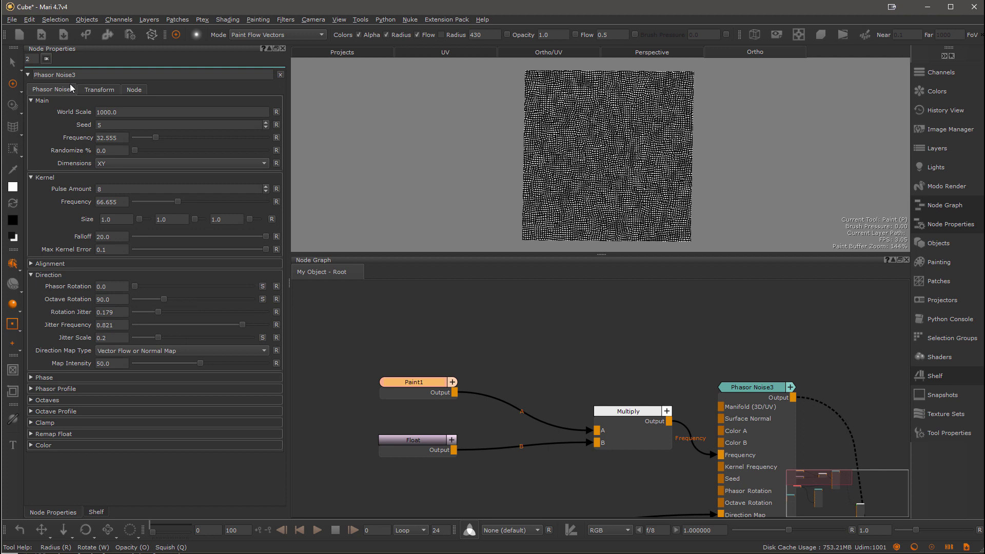
left_click(272, 36)
left_click(277, 42)
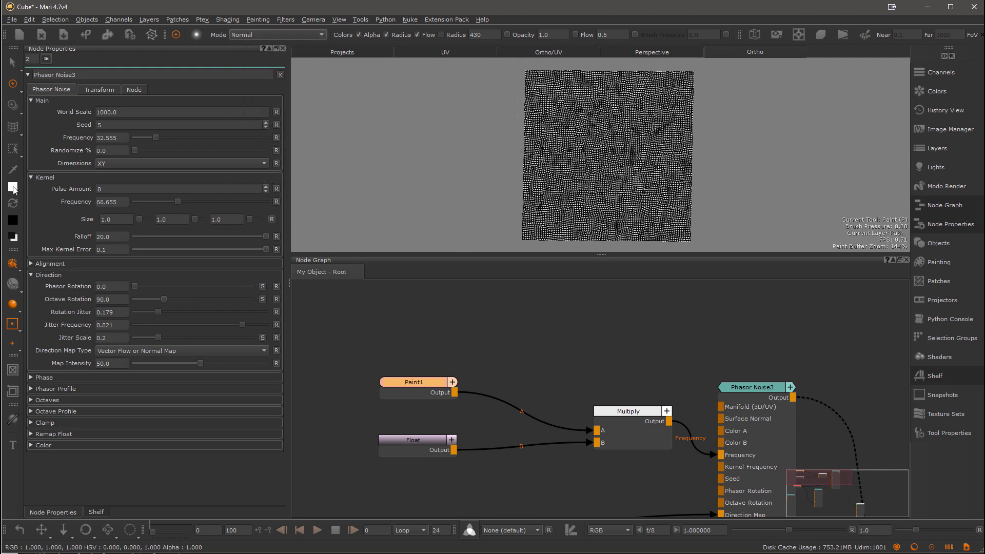
Step: Pick a grey colour at intensity 0.402 and paint it over the plane in a maximised view
left_click(13, 220)
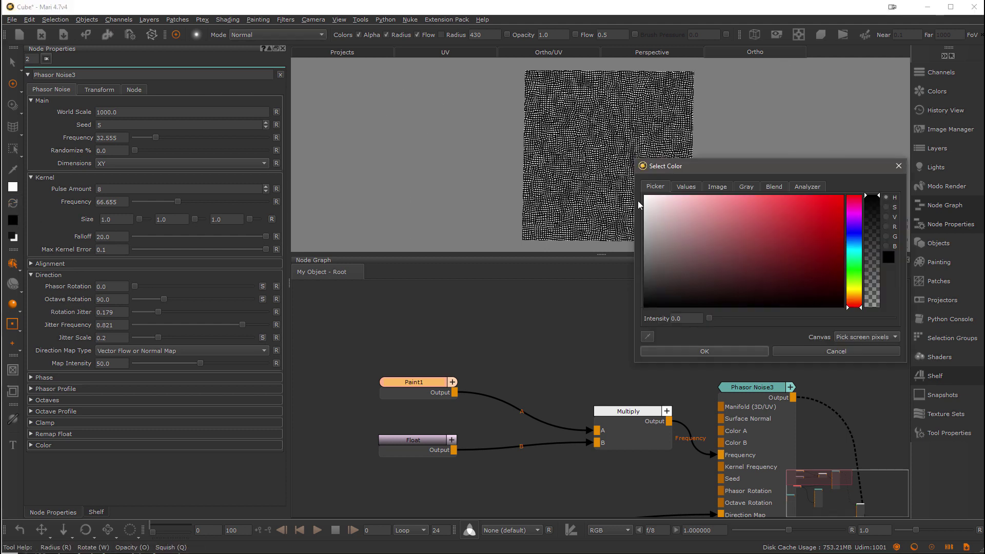
left_click(705, 351)
left_click(13, 187)
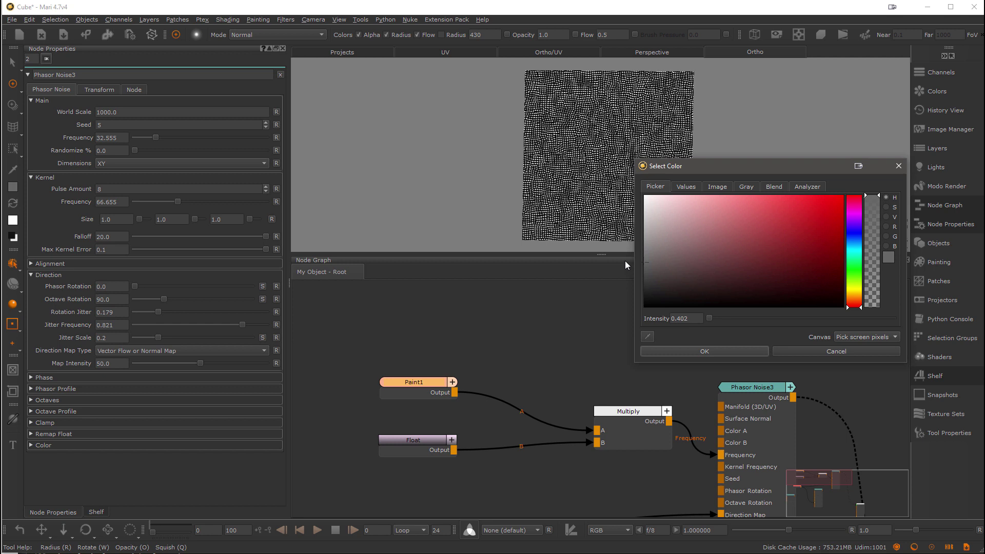
left_click(698, 349)
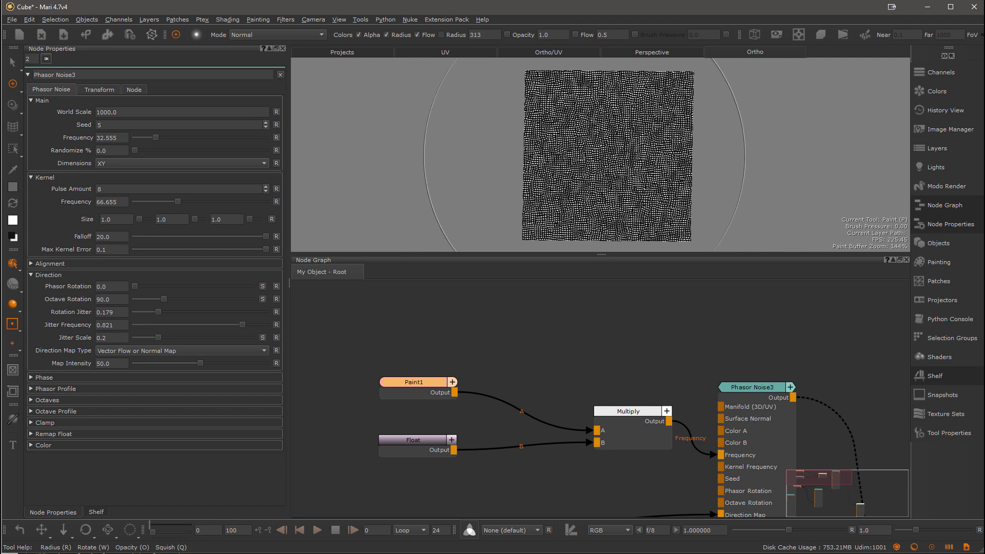
key("space")
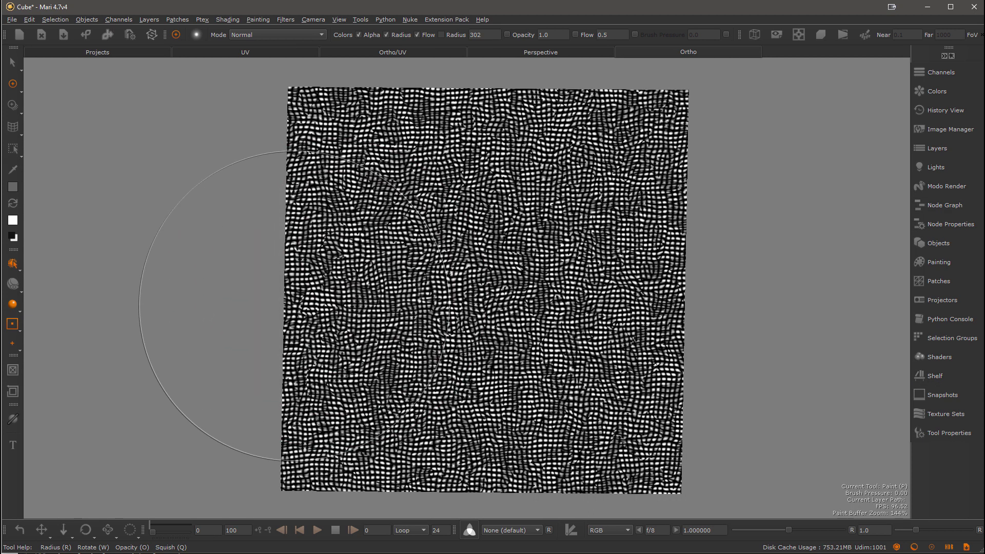
mouse_move(294, 306)
left_mouse_down()
mouse_move(369, 410)
mouse_move(410, 359)
mouse_move(564, 420)
mouse_move(292, 223)
mouse_move(513, 257)
mouse_move(441, 287)
mouse_move(384, 400)
mouse_move(457, 431)
mouse_move(523, 354)
mouse_move(436, 451)
mouse_move(334, 205)
mouse_move(375, 97)
mouse_move(462, 180)
mouse_move(410, 359)
mouse_move(513, 462)
mouse_move(644, 480)
mouse_move(590, 390)
mouse_move(554, 359)
mouse_move(457, 316)
mouse_move(436, 154)
mouse_move(348, 231)
mouse_move(487, 451)
mouse_move(437, 426)
mouse_move(333, 400)
mouse_move(539, 205)
mouse_move(594, 179)
mouse_move(611, 225)
mouse_move(623, 154)
mouse_move(559, 136)
mouse_move(449, 118)
mouse_move(611, 257)
mouse_move(374, 174)
mouse_move(605, 349)
mouse_move(525, 274)
mouse_move(579, 359)
mouse_move(616, 380)
left_mouse_up()
Step: Swap the foreground and background paint colours and restore the split layout with the Node Graph
key("x")
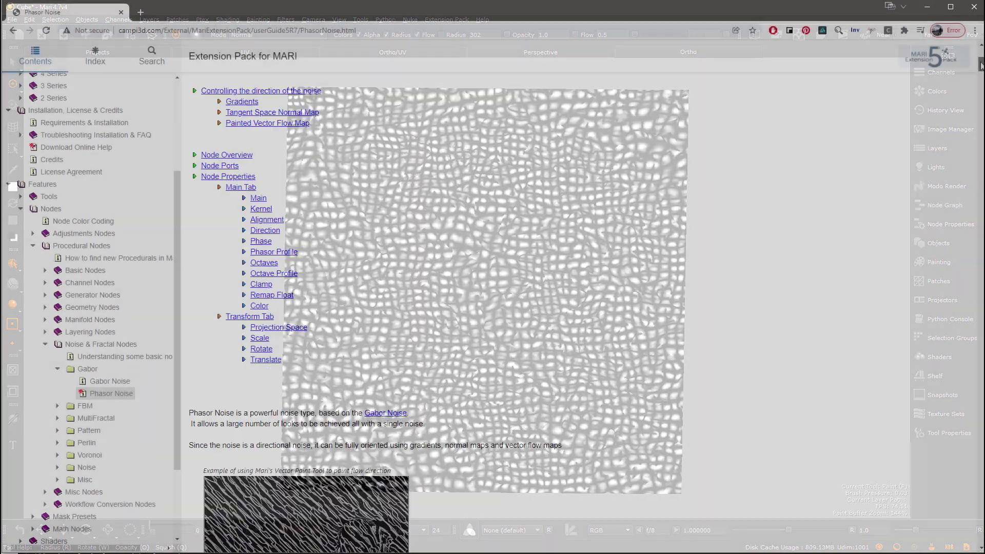
left_click_drag(981, 66, 980, 267)
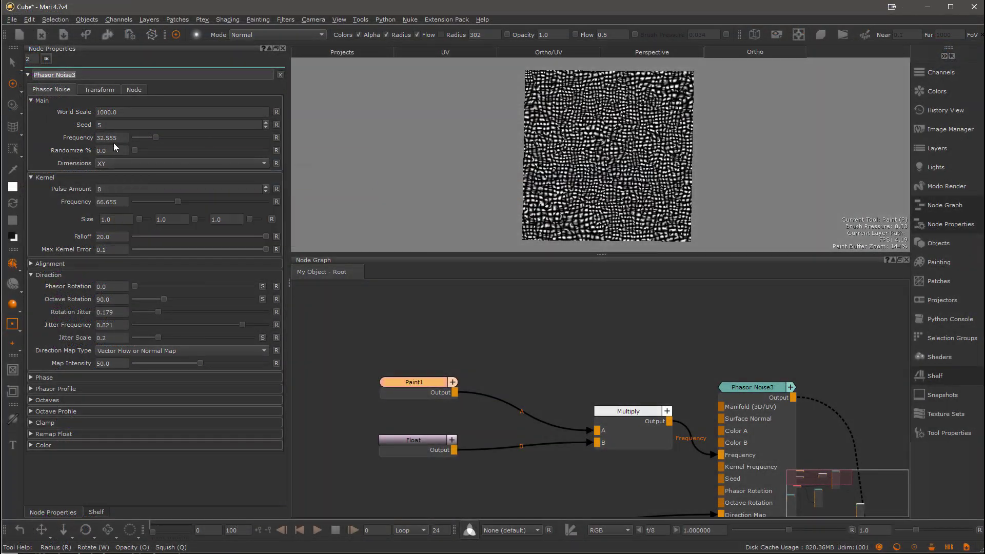